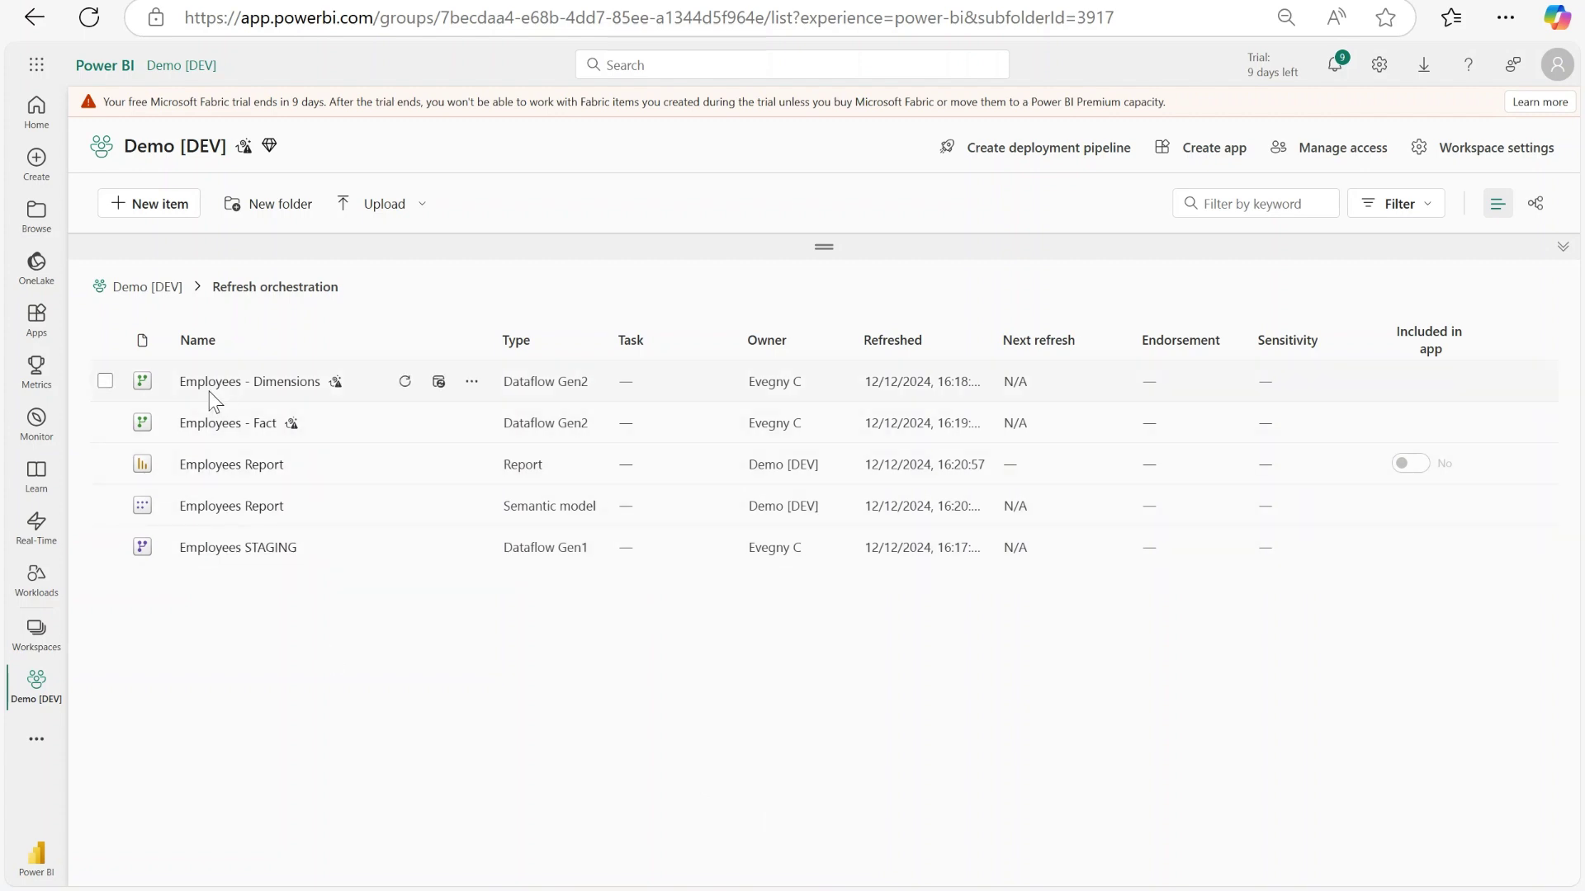
- Tick and then untick the Employees dataflows and the Employees Report semantic model in the workspace list
click(106, 385)
click(106, 425)
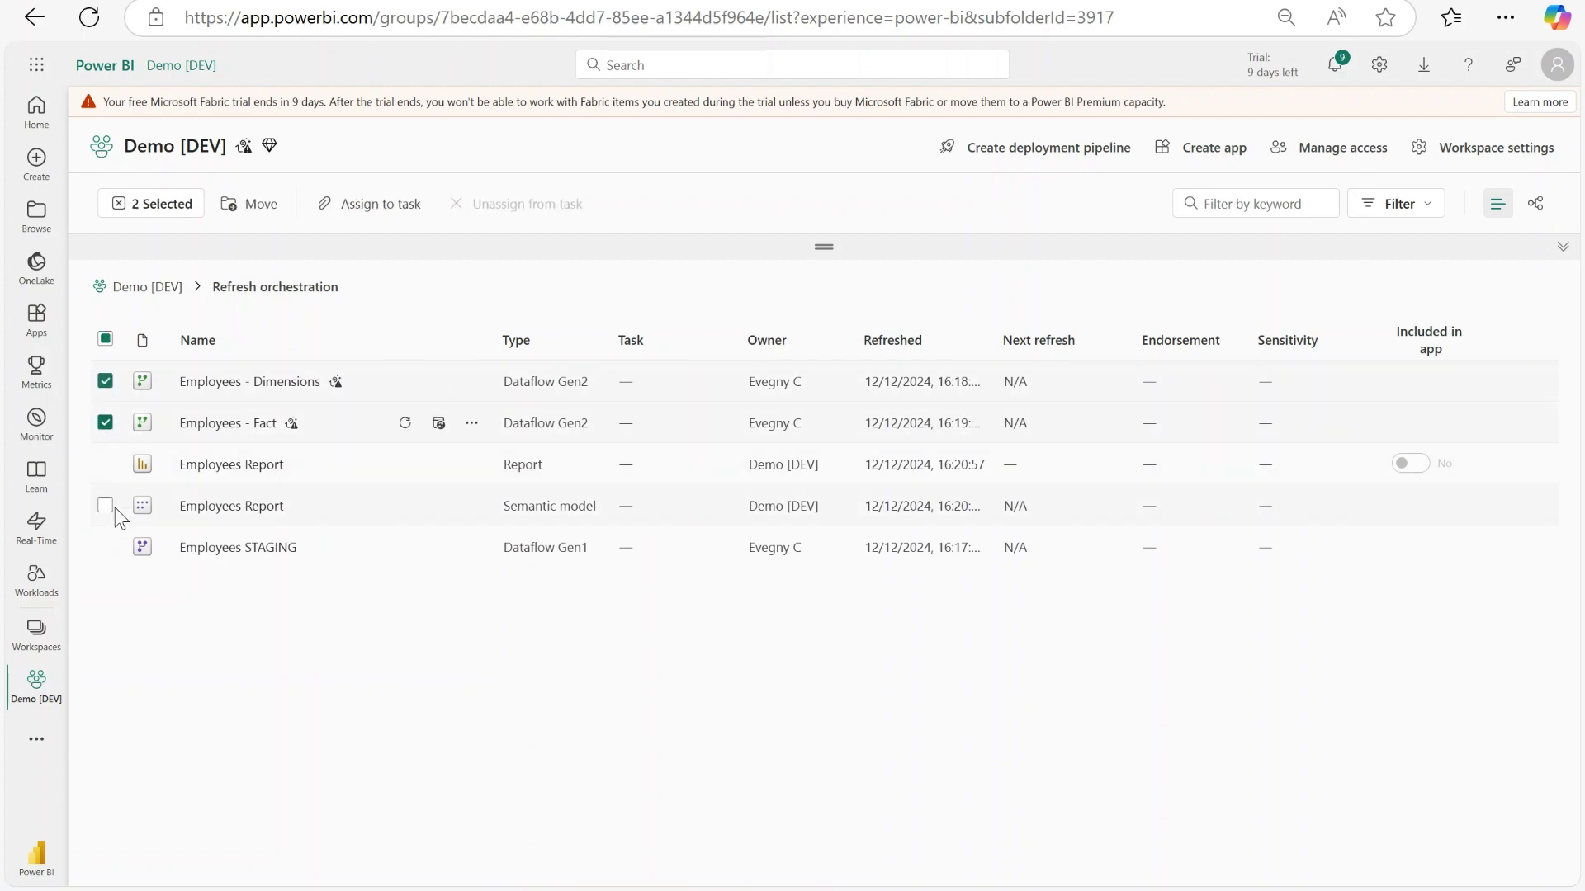
click(106, 507)
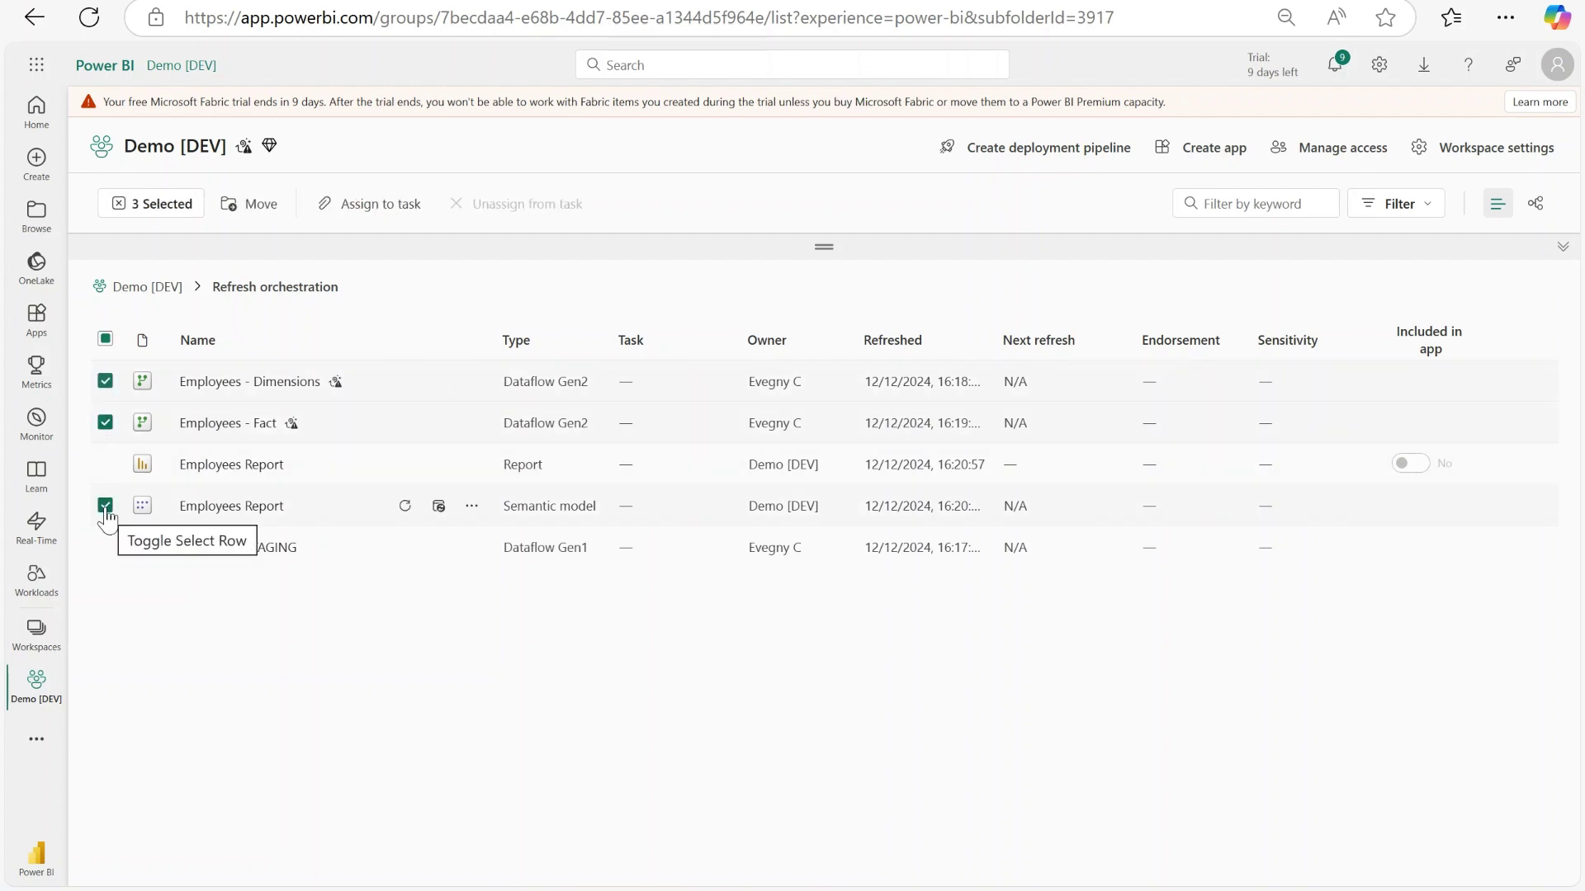
click(106, 508)
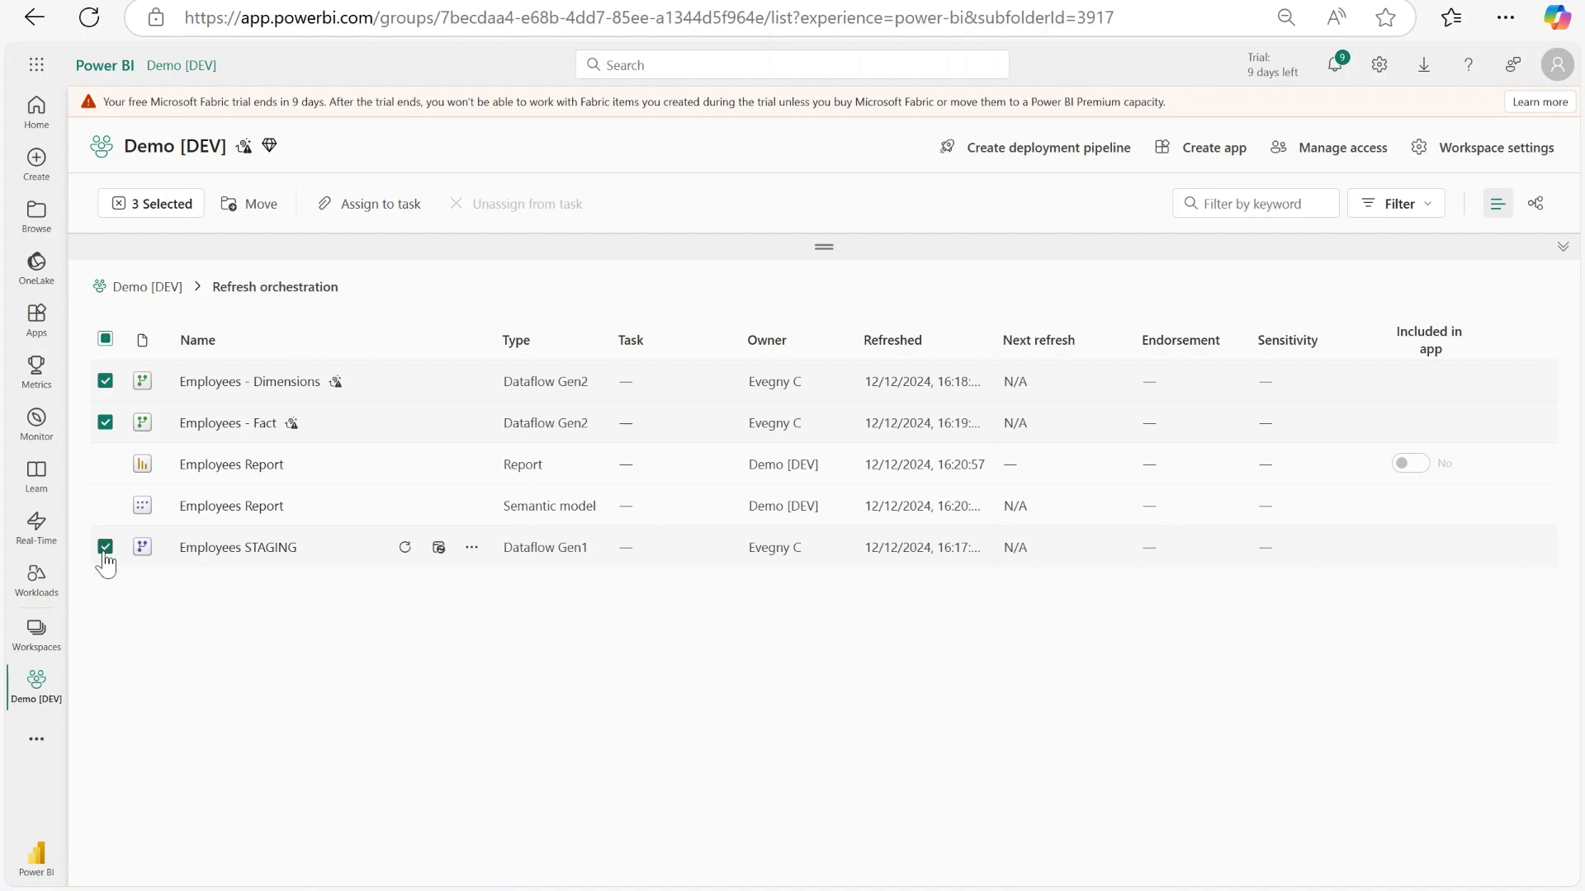
click(106, 548)
click(106, 422)
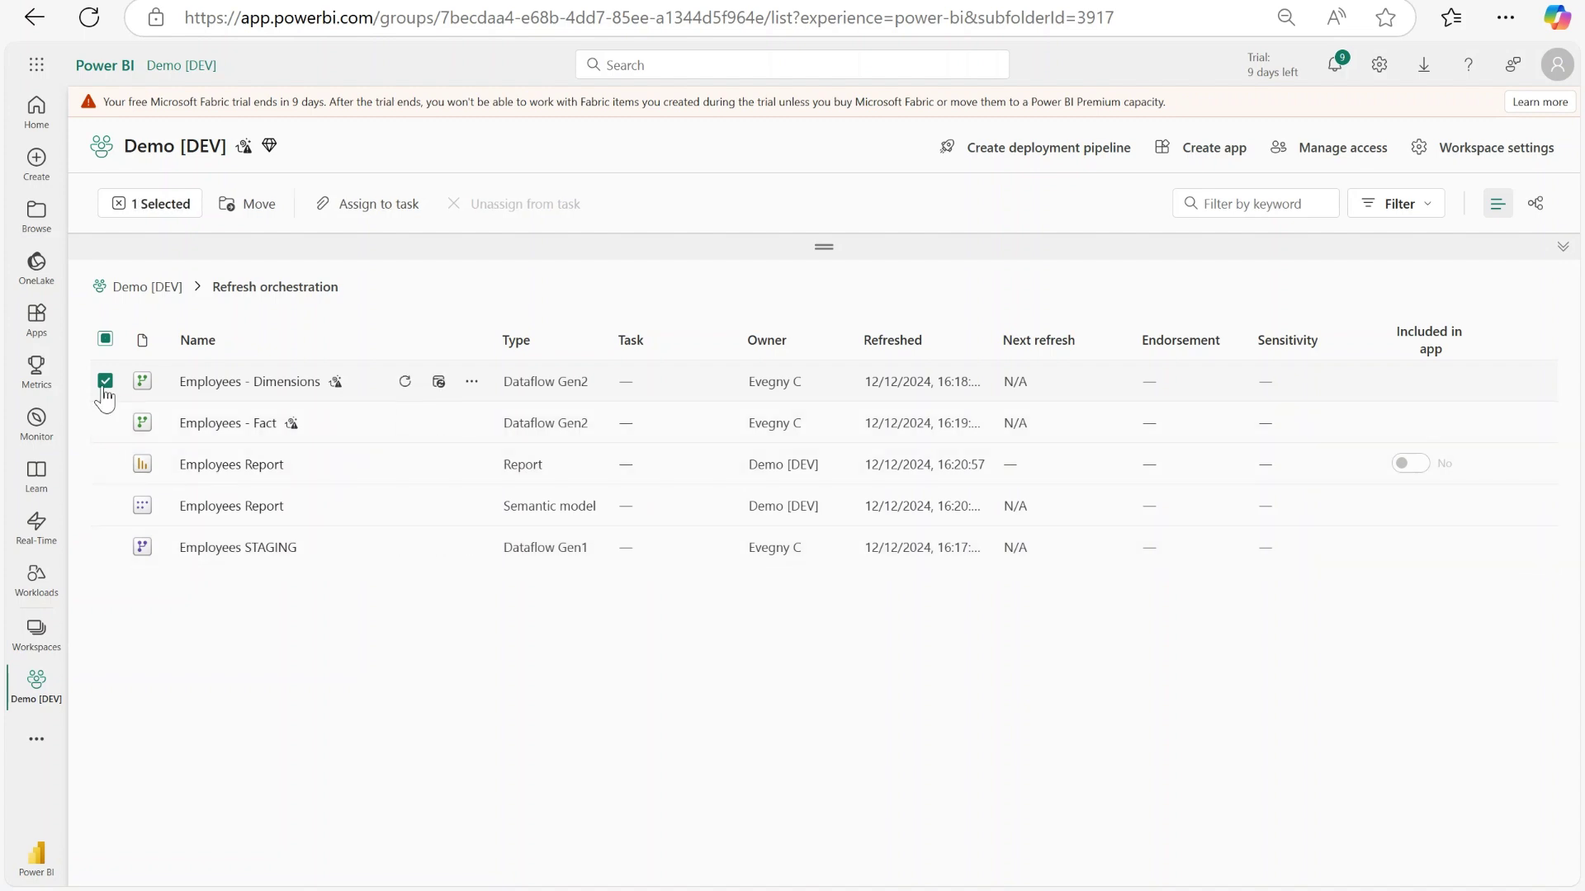
click(106, 381)
click(105, 506)
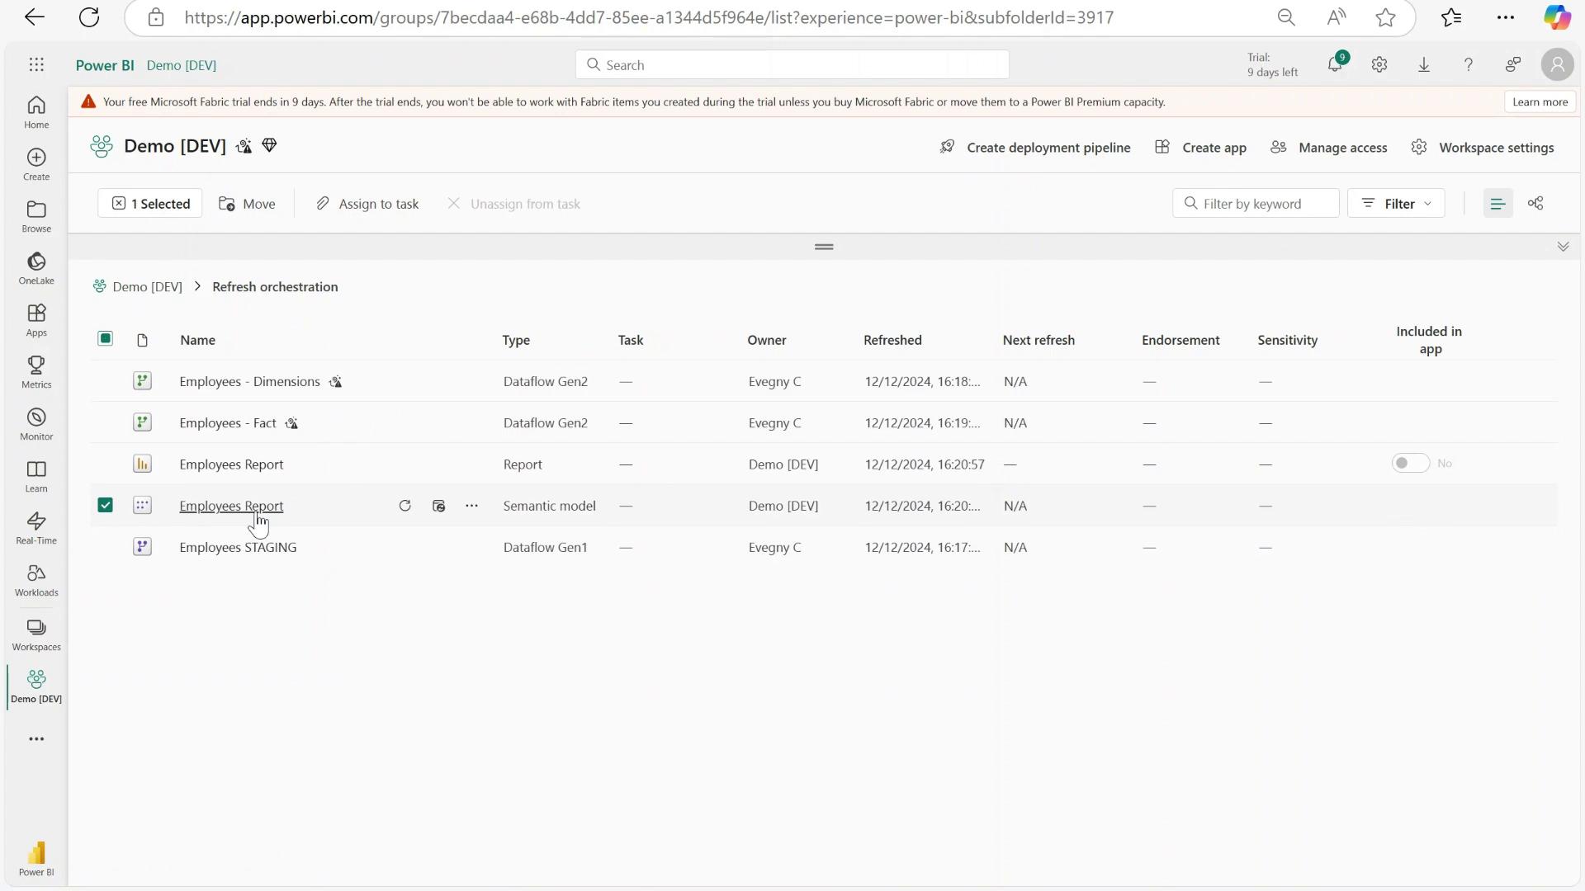
click(105, 506)
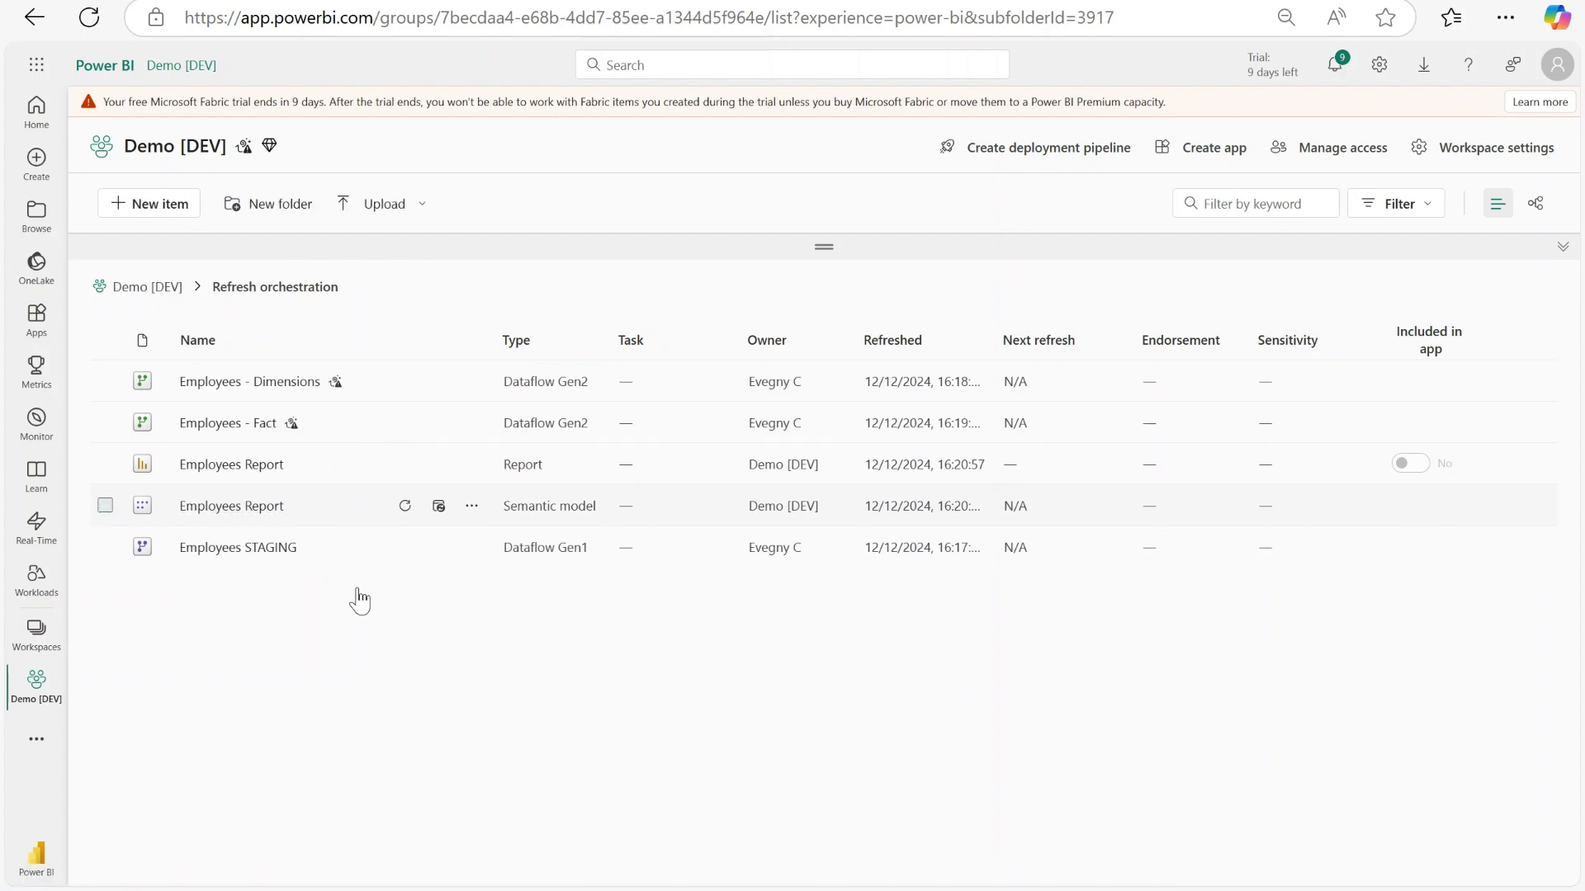
- Create a new Data pipeline named 'Employees Report Refresh Orchestration DEMO'
click(163, 206)
scroll(1167, 559, down, 3)
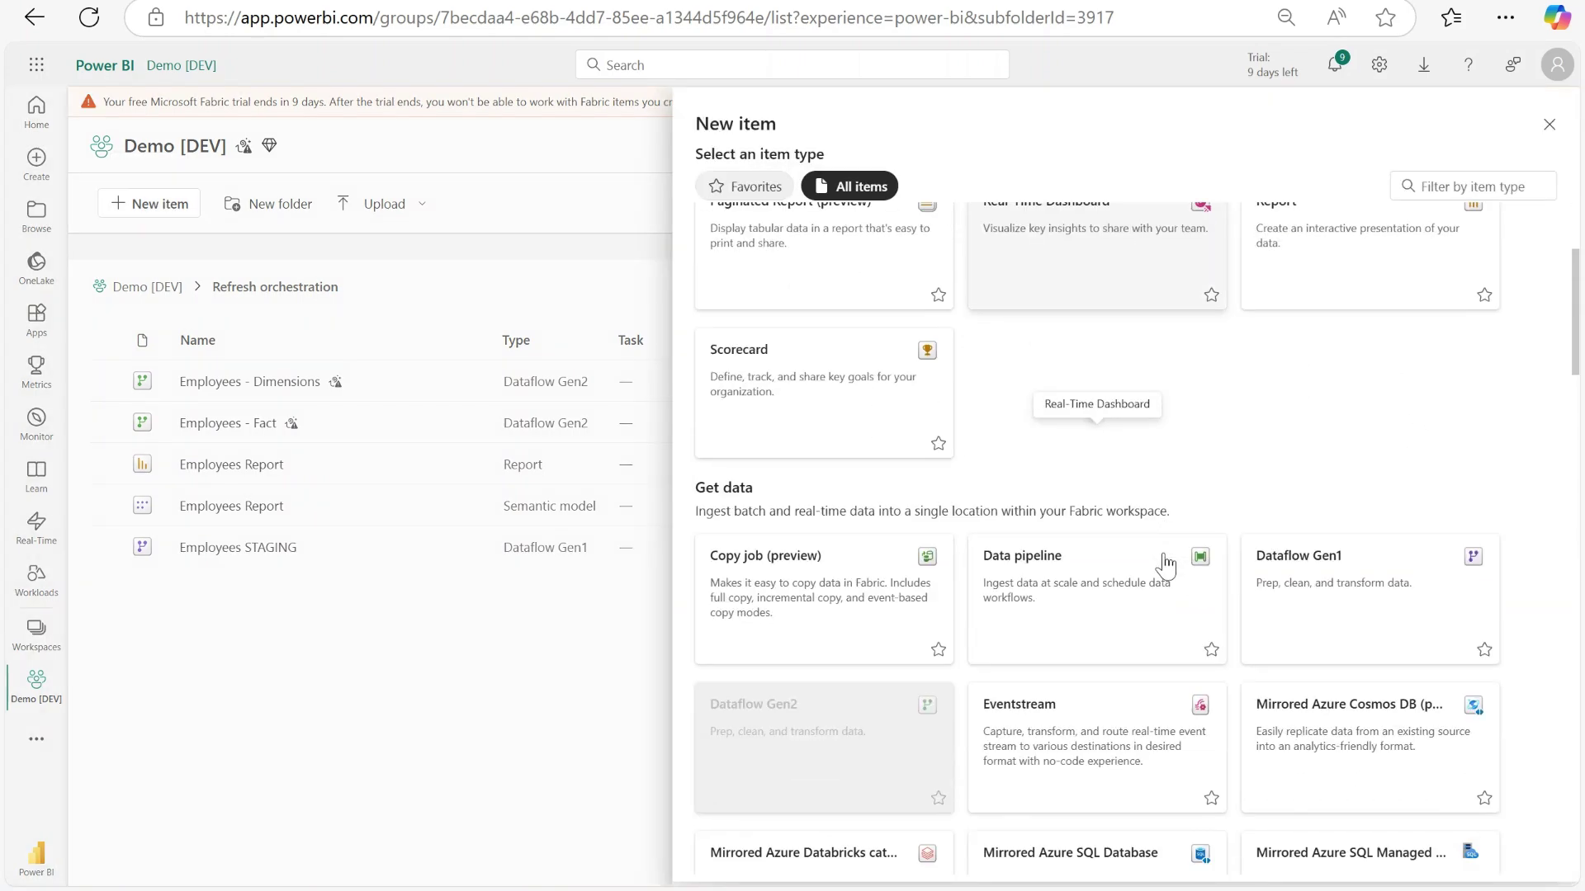
click(1072, 603)
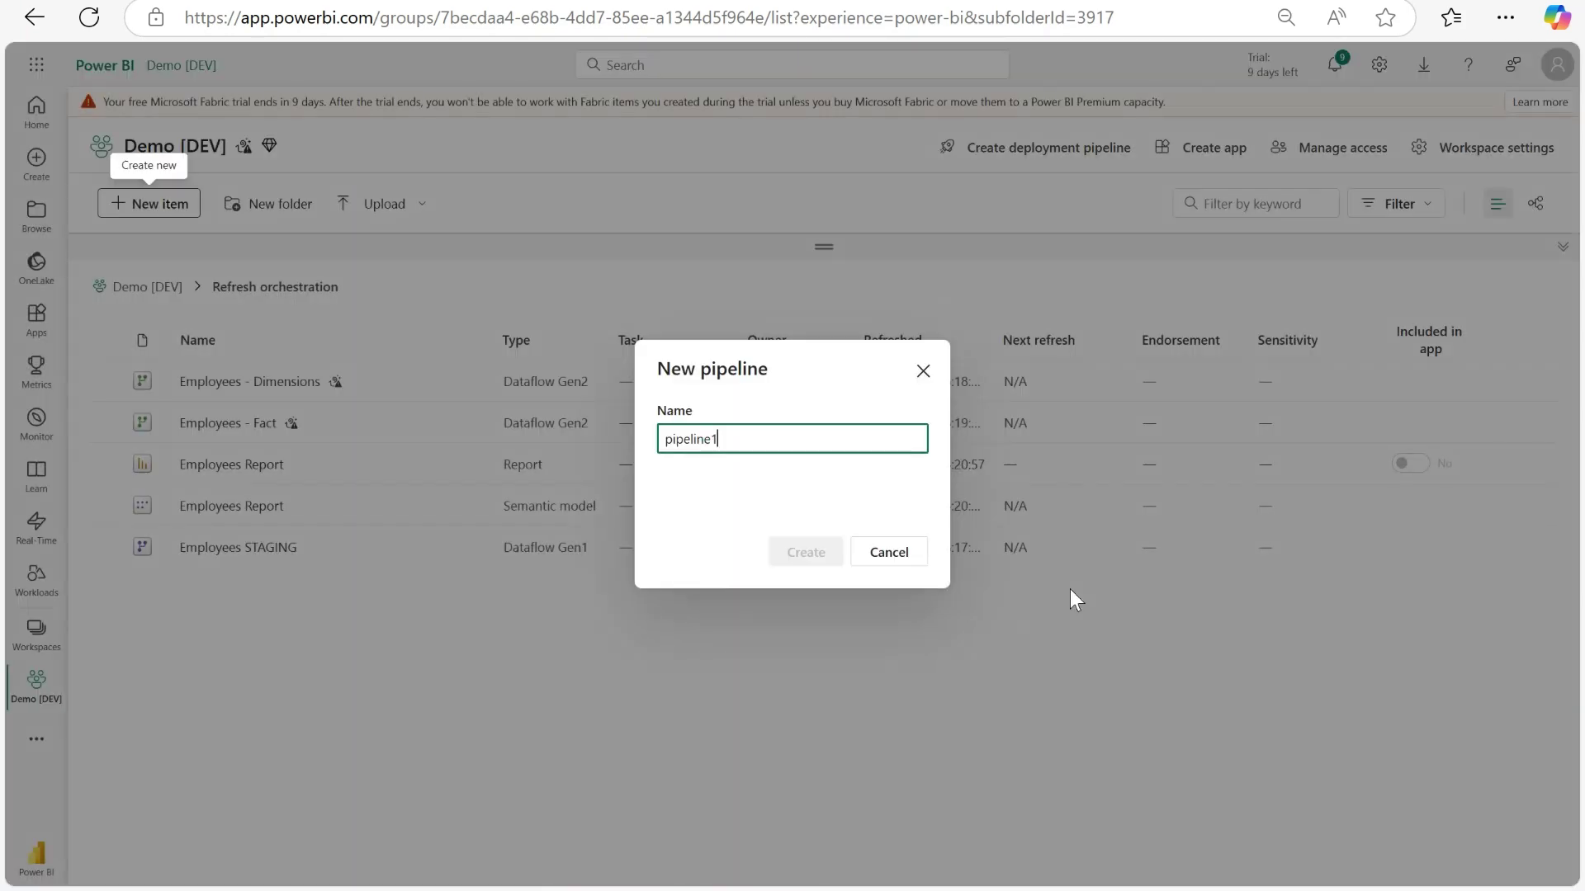
key(ctrl+a)
text(Employees Report Refresh Orchestration)
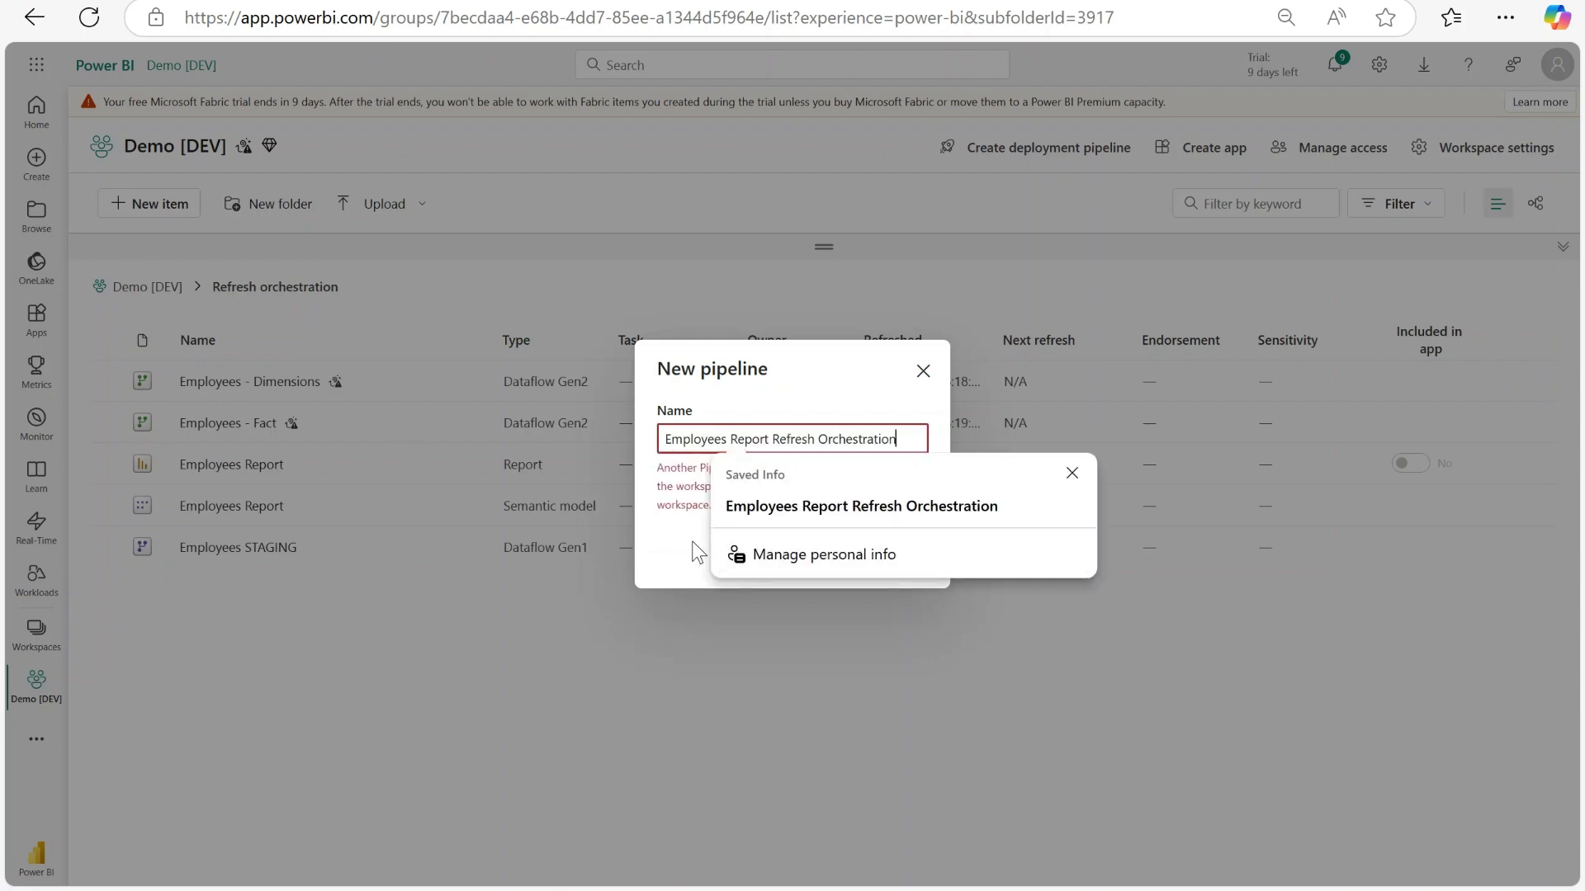
text(DEV)
click(805, 549)
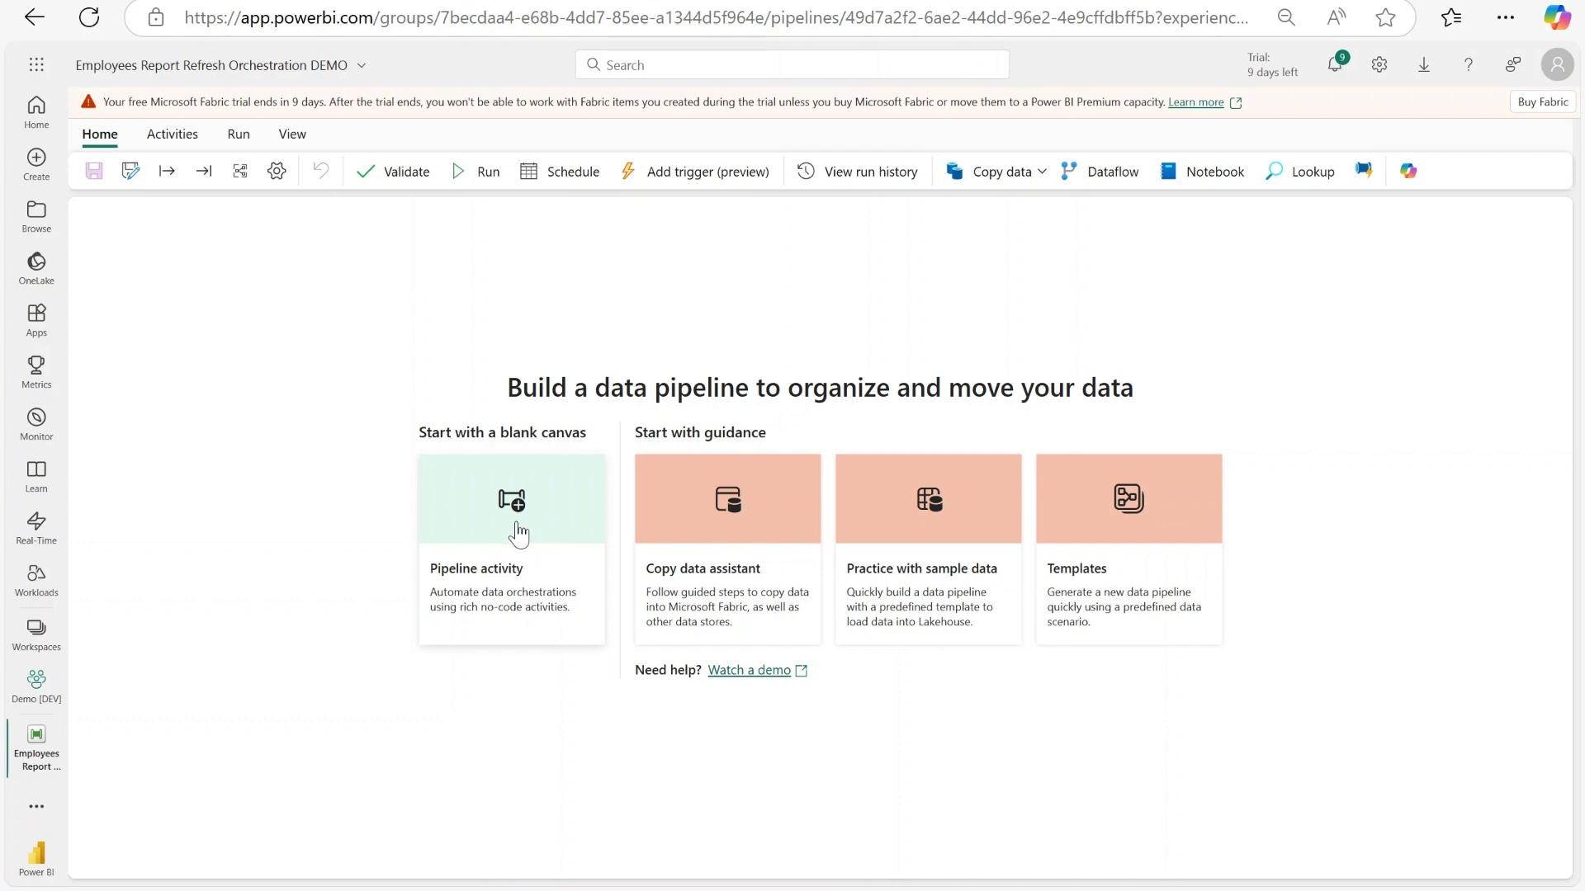
- Add a Dataflow activity on the blank canvas running Employees STAGING from Demo [DEV], and select its name for renaming
click(519, 532)
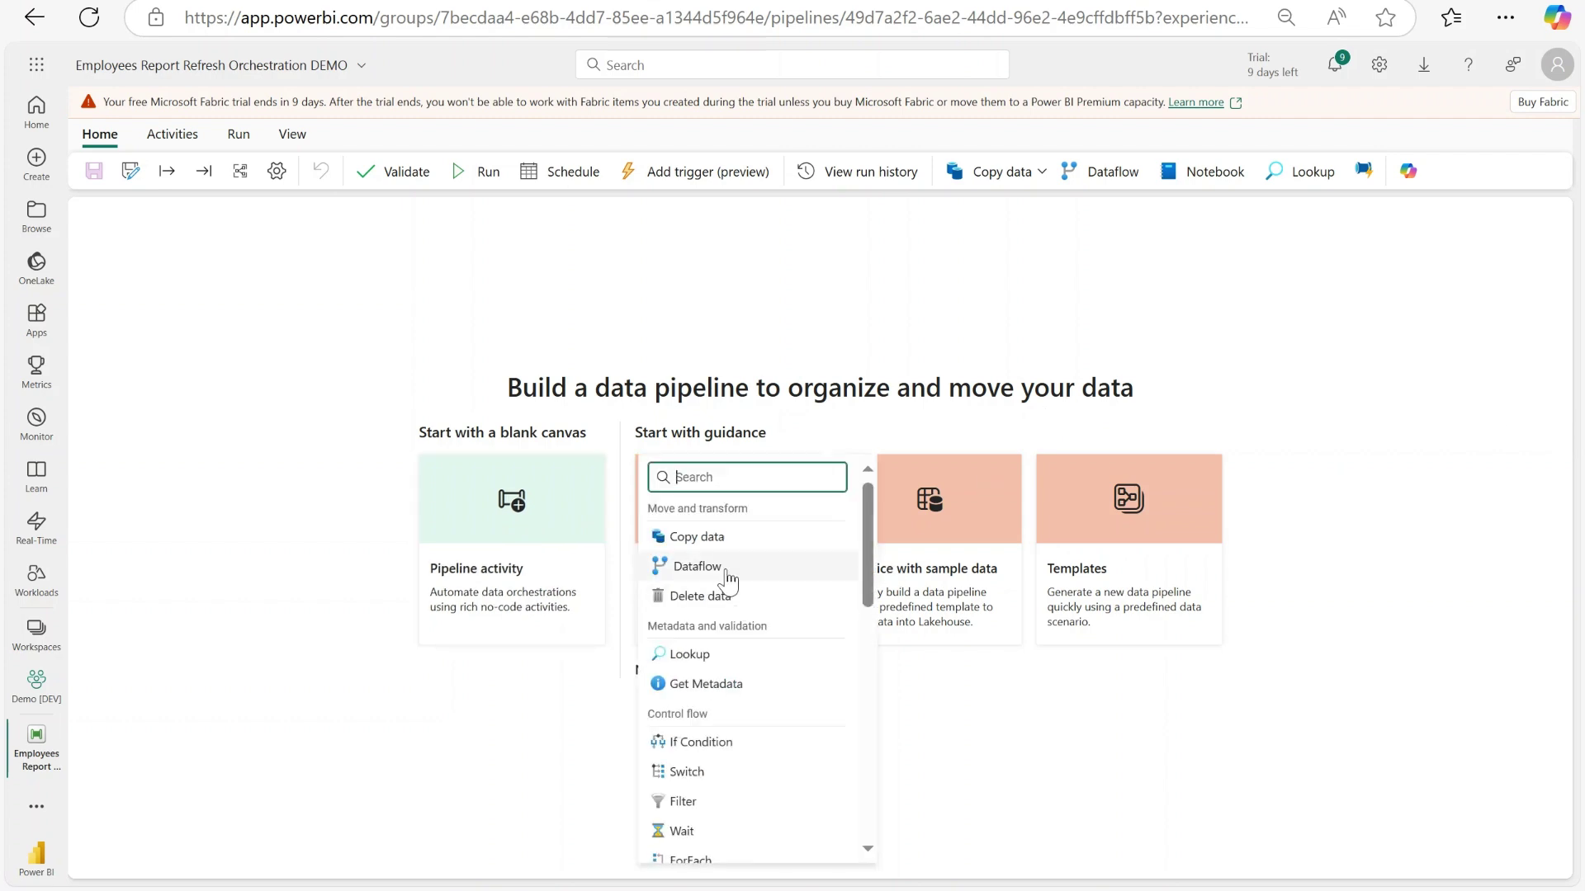
click(697, 567)
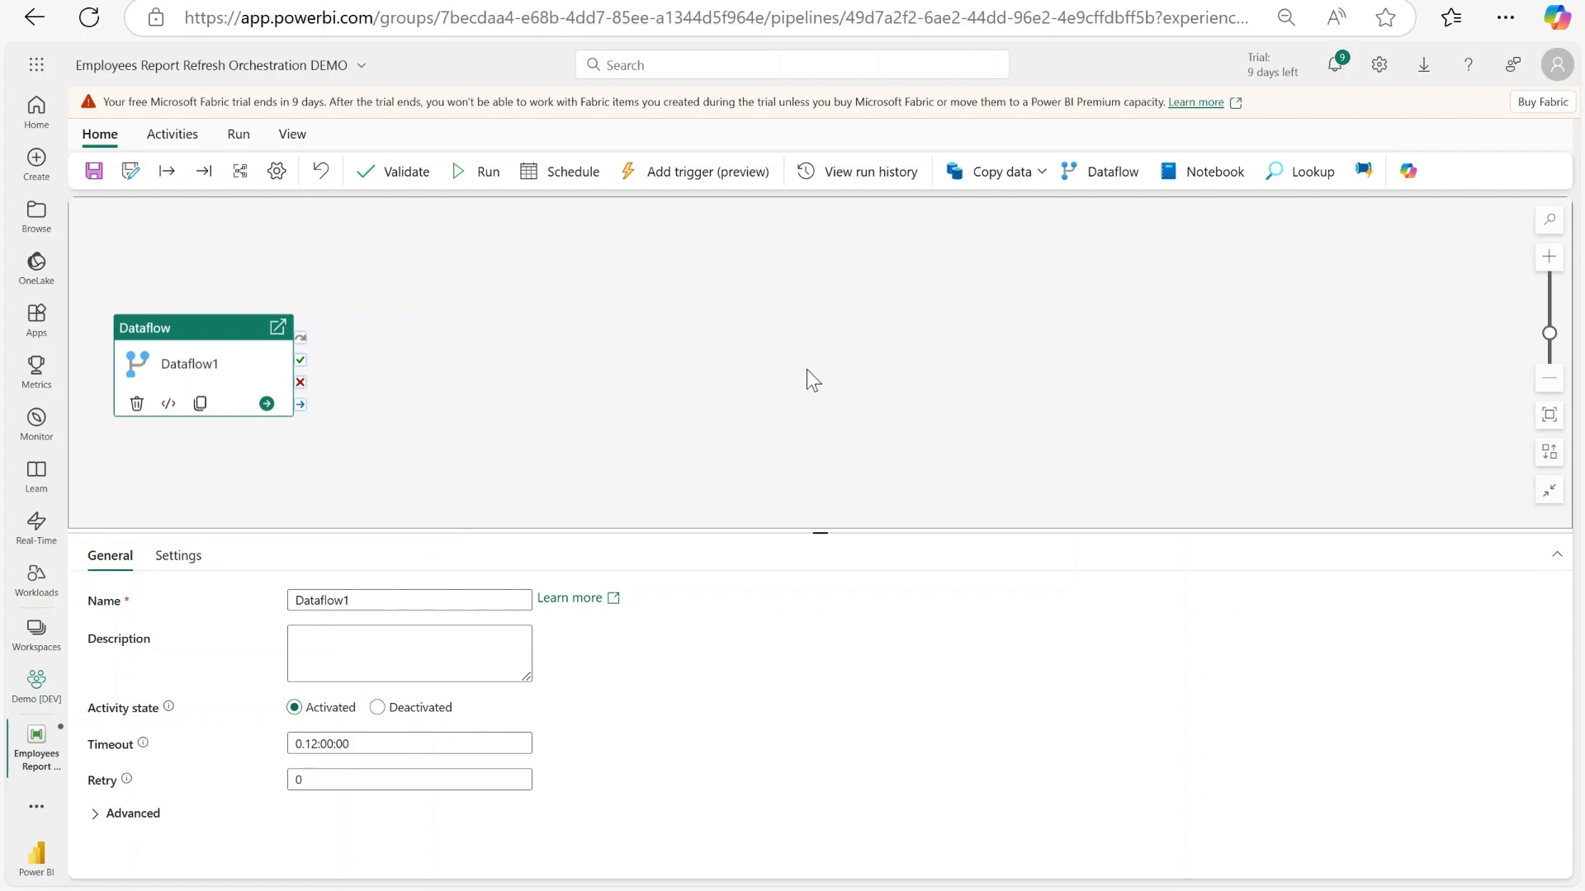
click(183, 560)
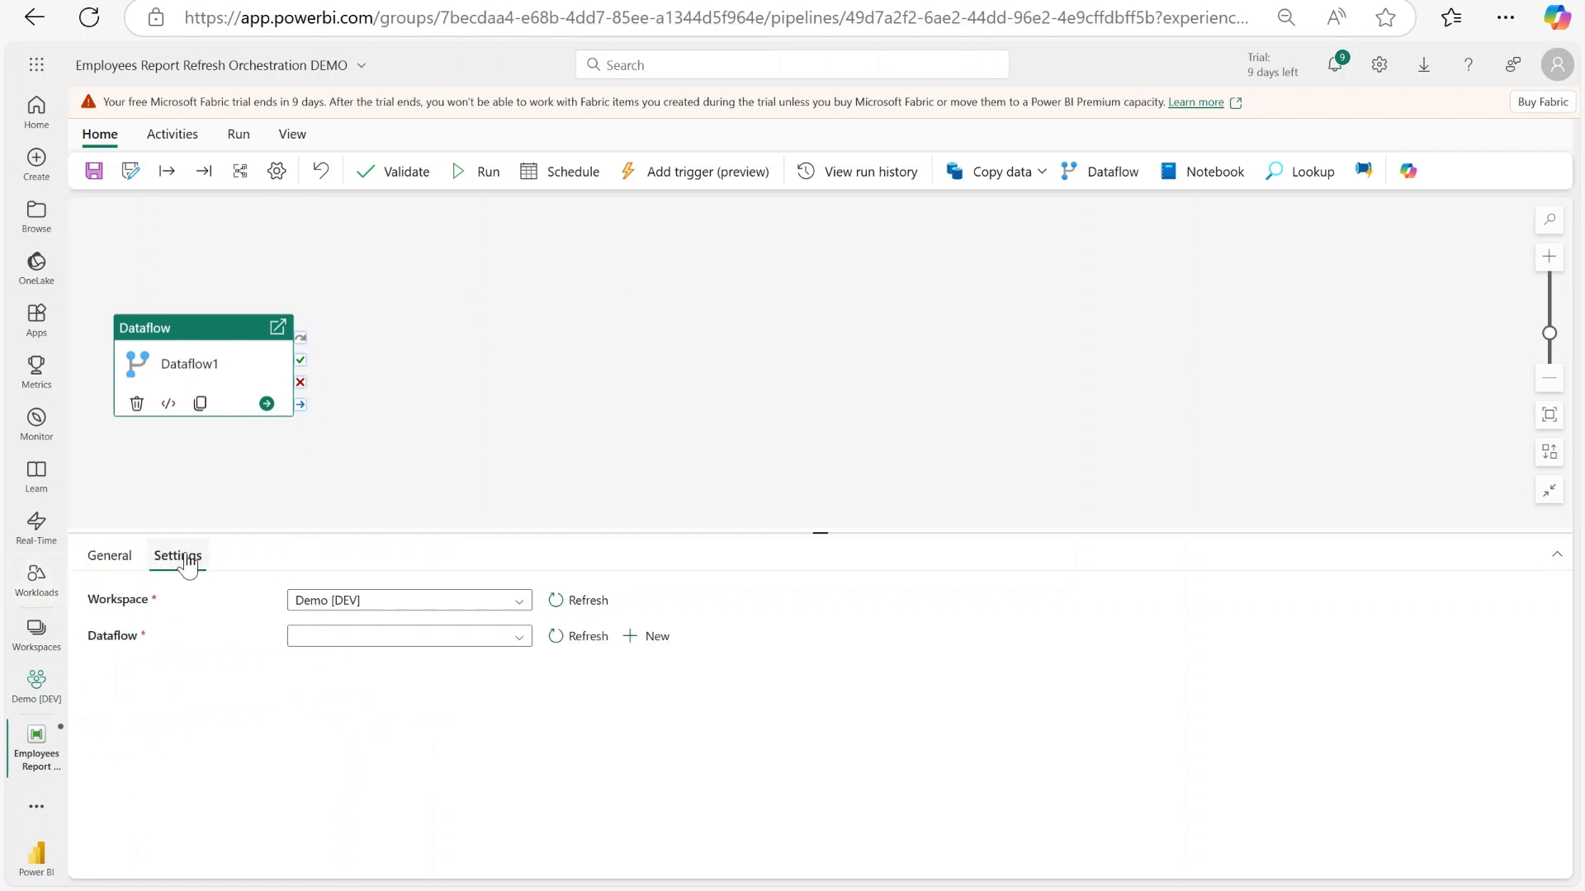
click(472, 609)
click(412, 640)
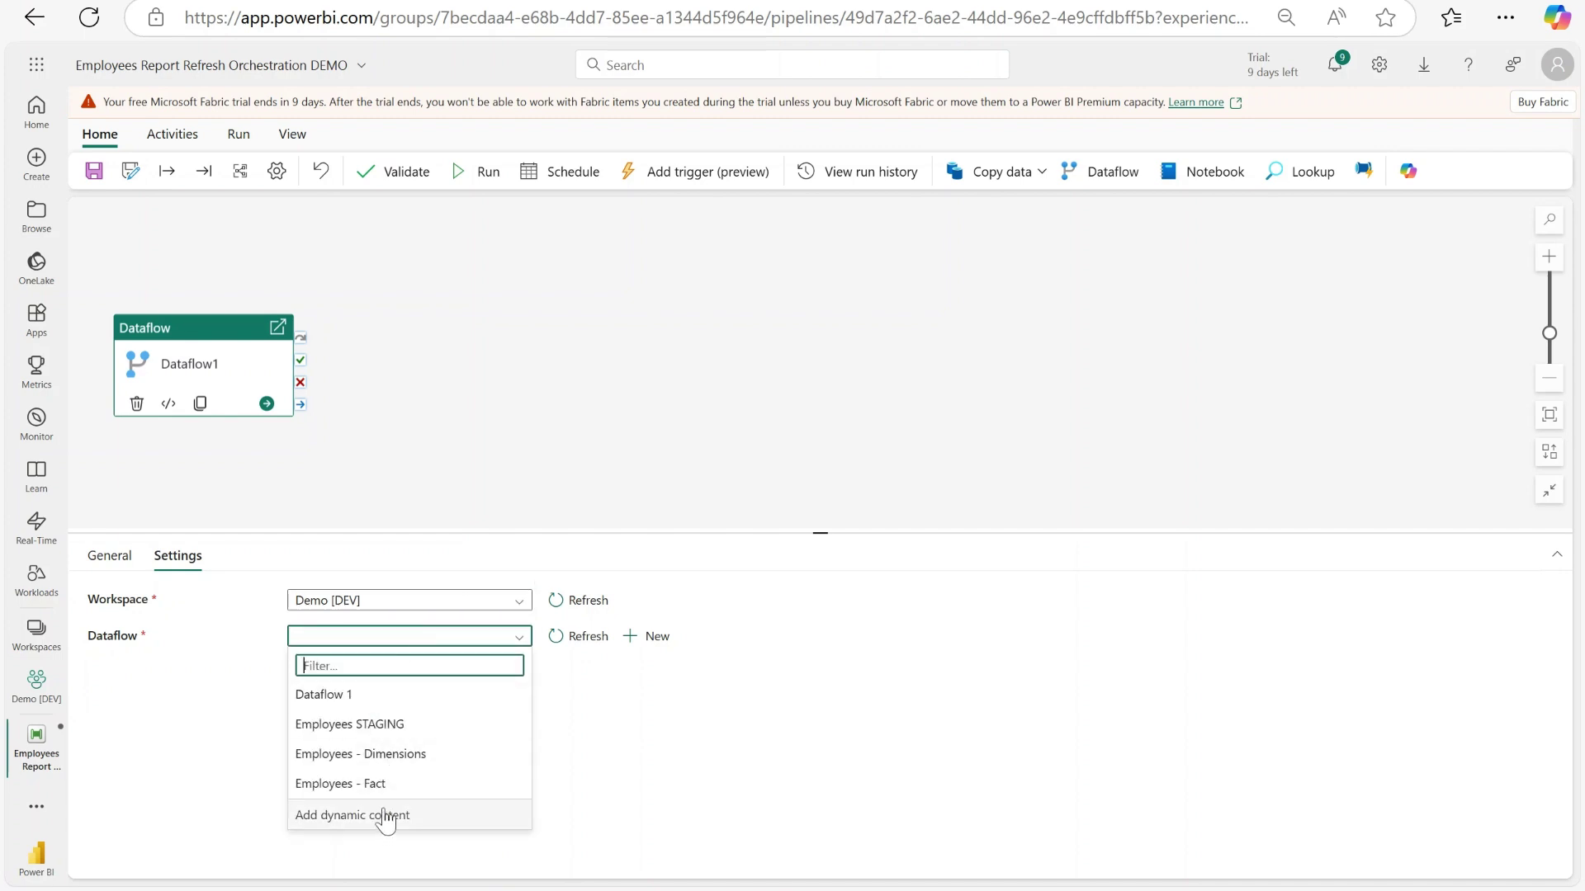
click(389, 727)
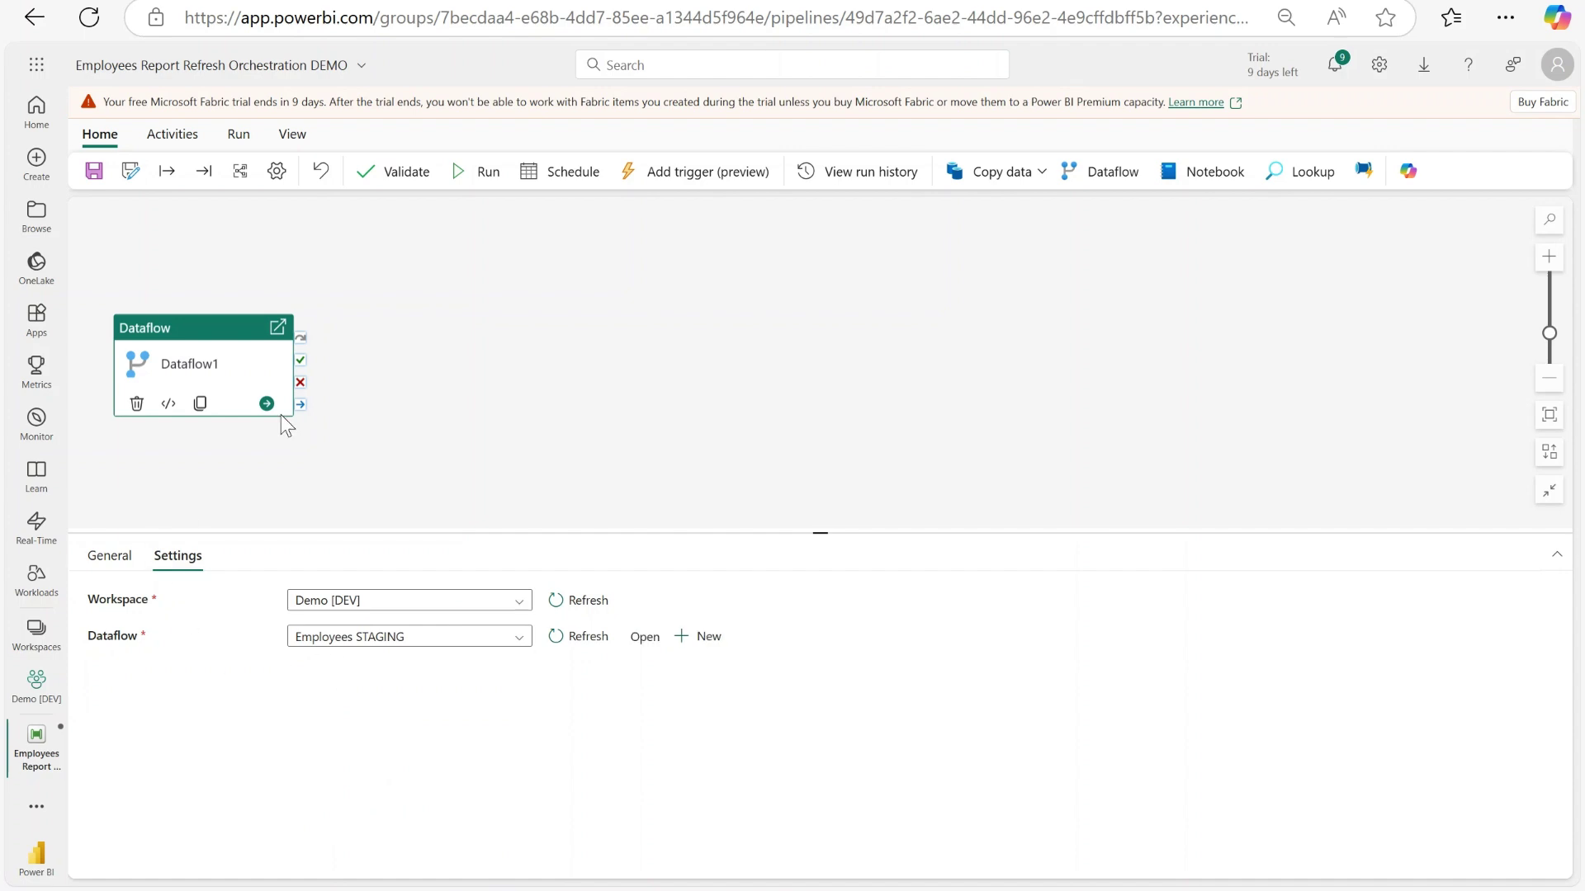
click(108, 555)
double_click(389, 606)
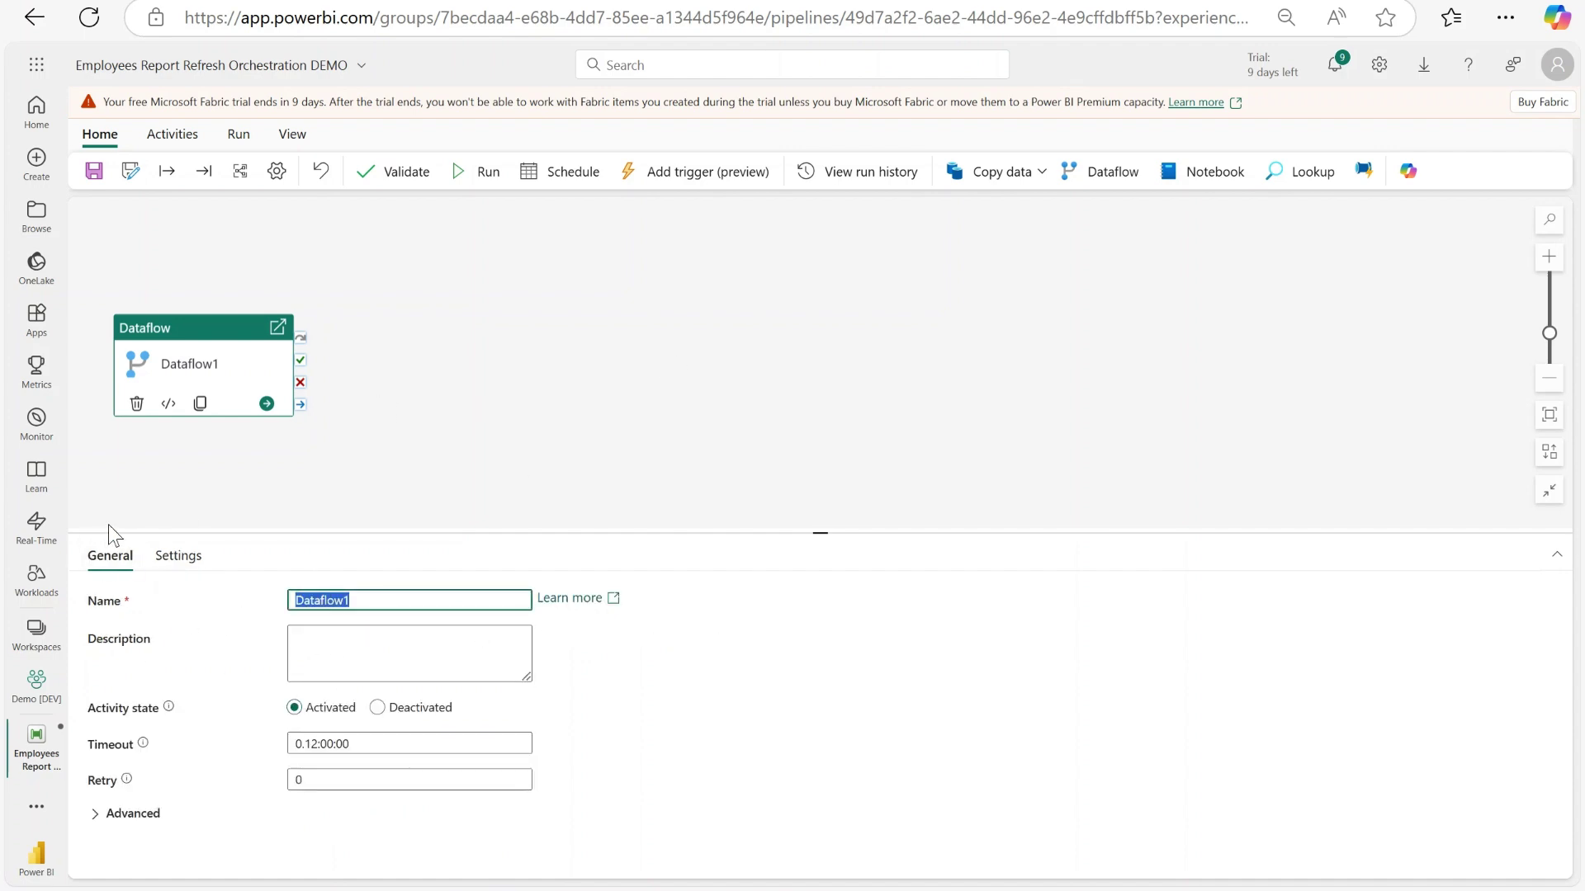
- Finish renaming the first activity to Employees STAGING
text(Employees STAGING)
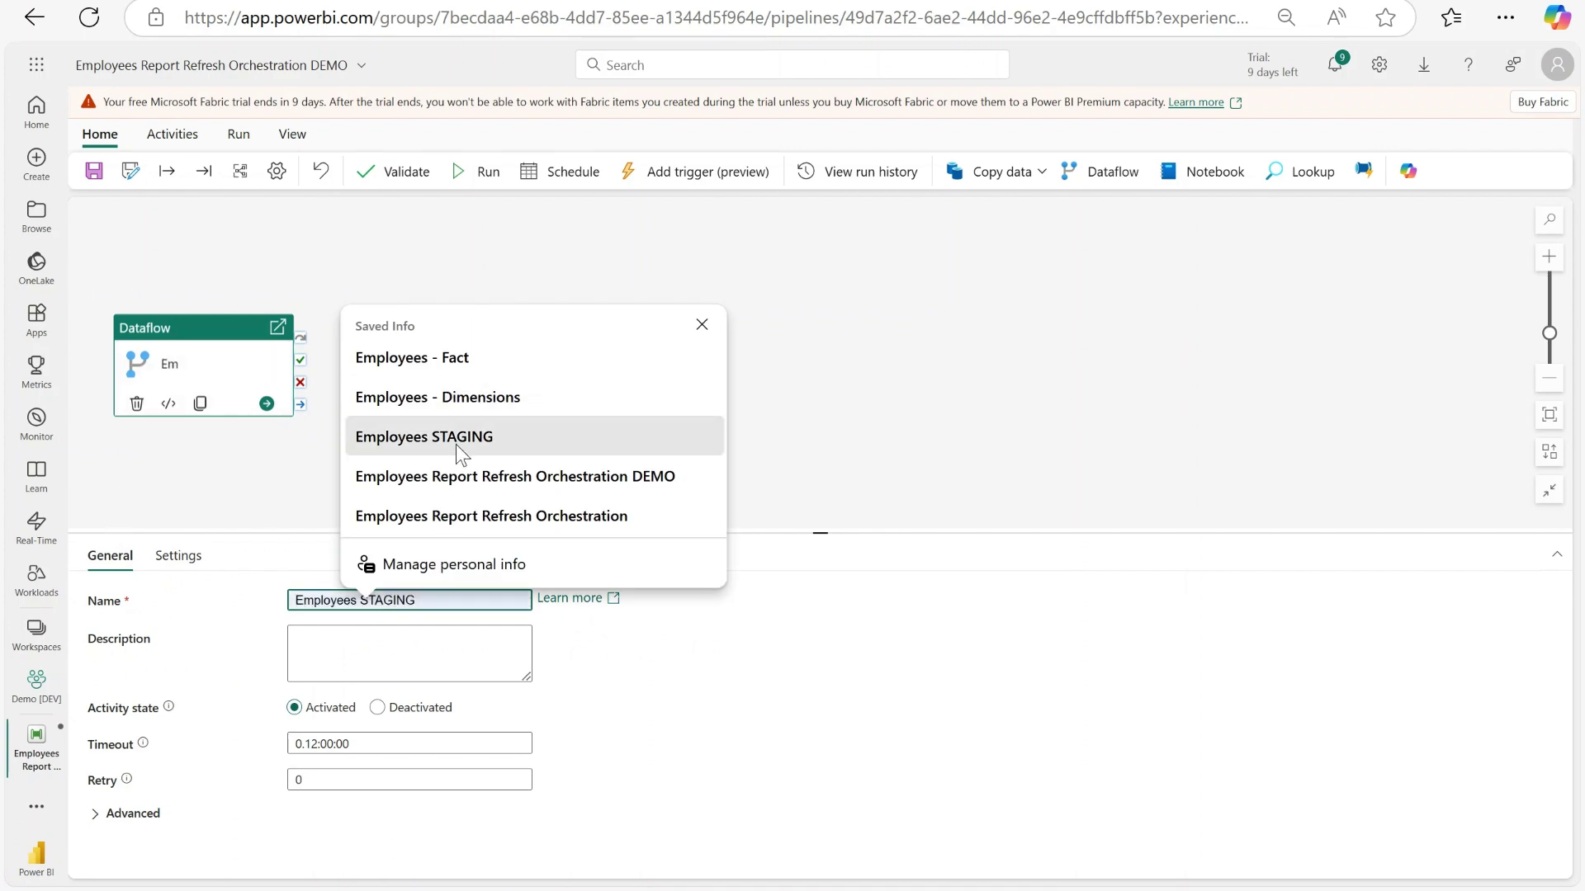
click(456, 438)
click(526, 411)
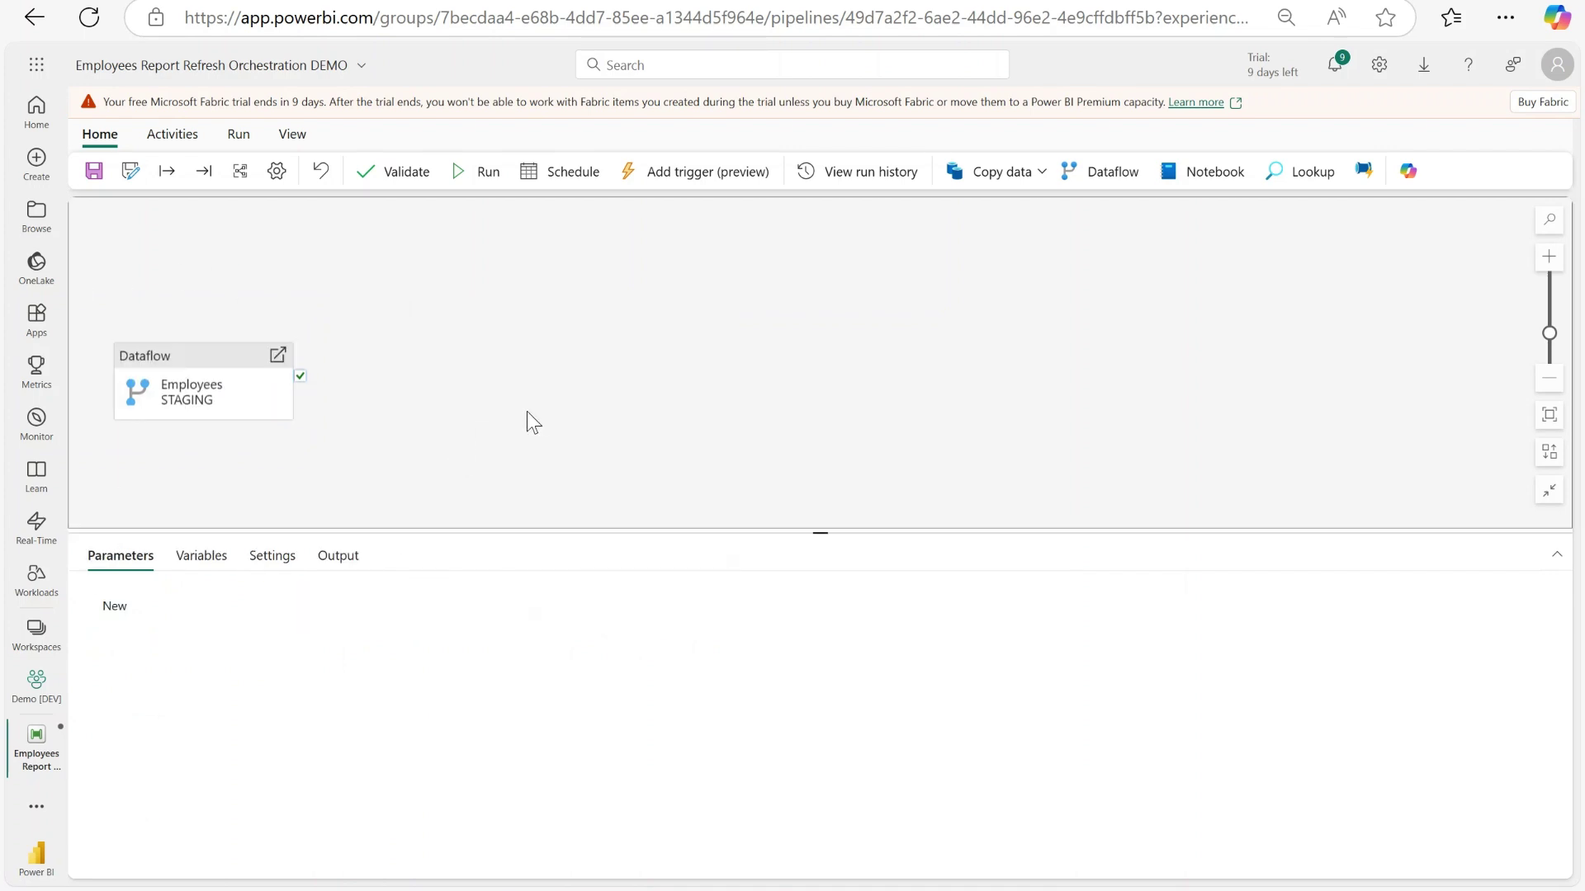
- Add a second Dataflow activity right of STAGING, set to run Employees - Dimensions
click(1114, 175)
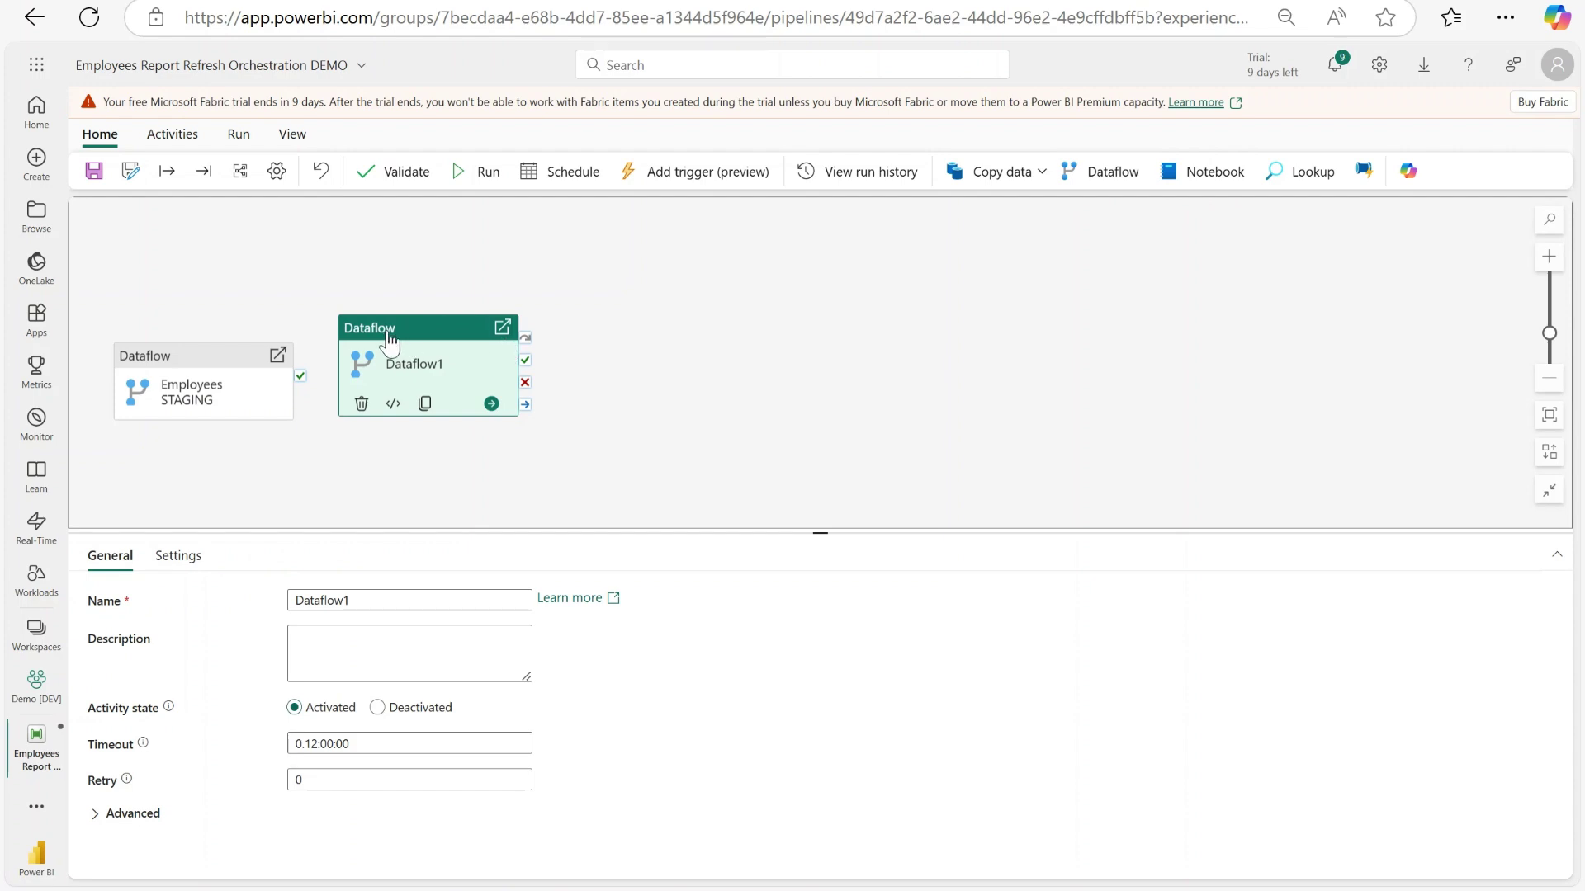
drag(417, 335, 449, 300)
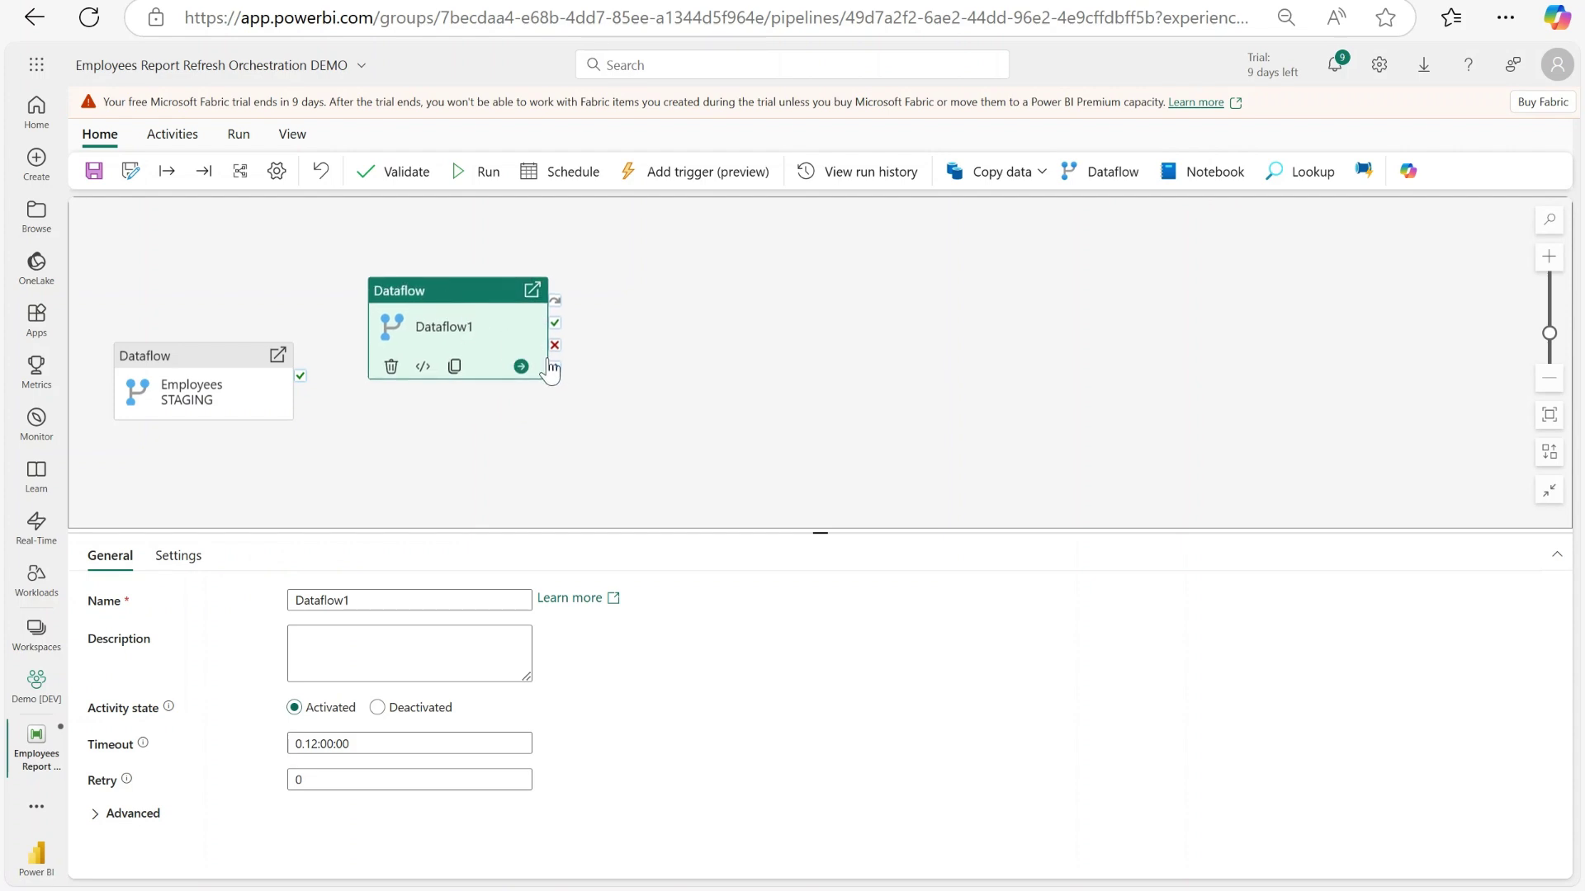
click(175, 555)
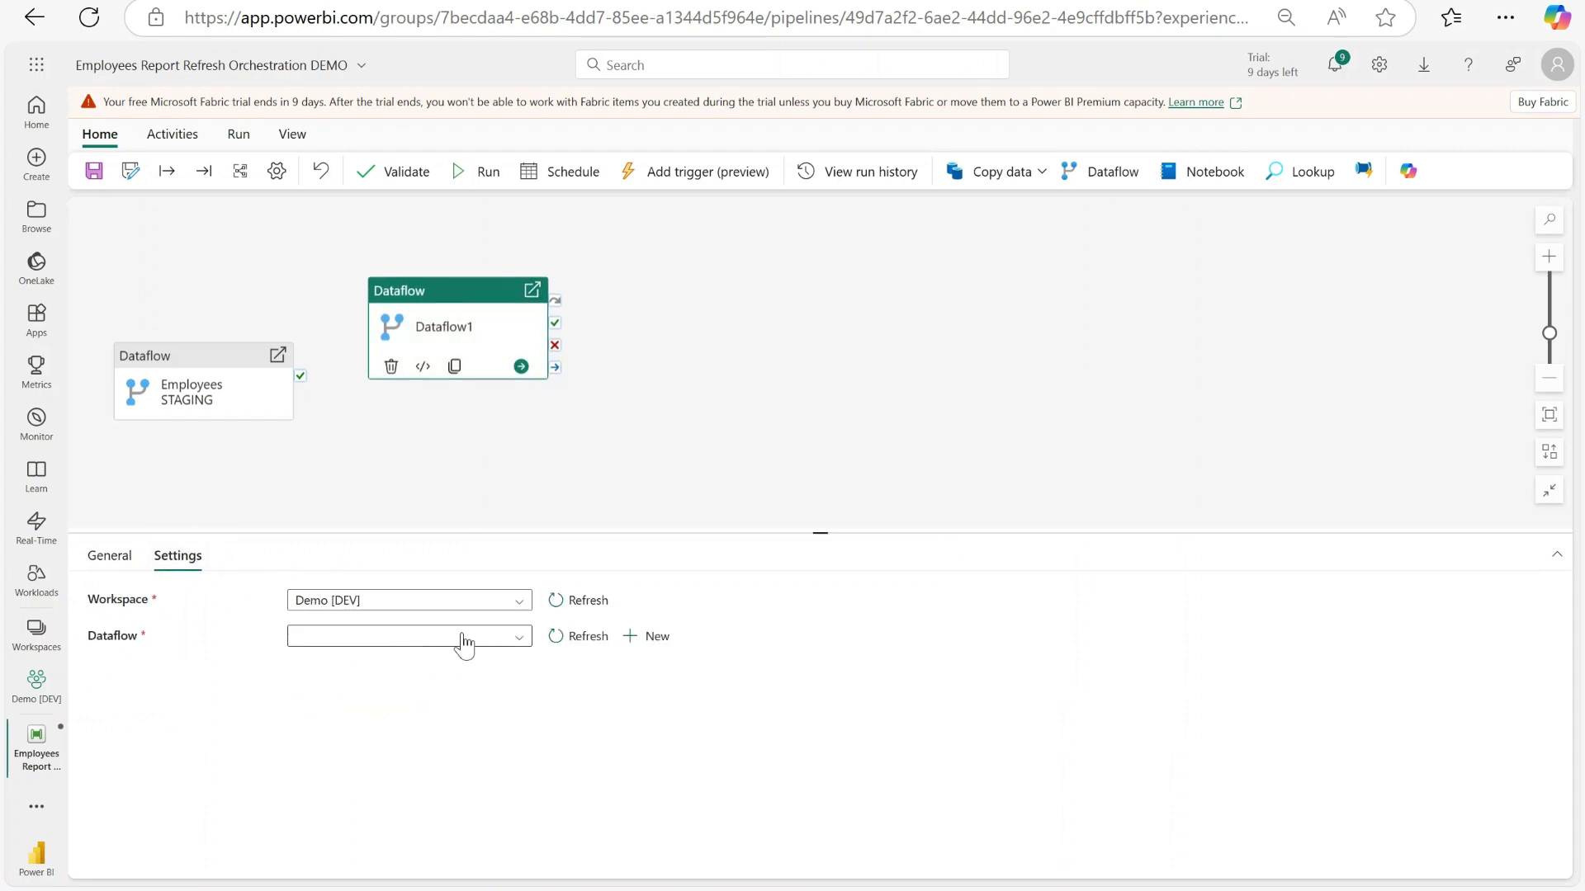
click(464, 640)
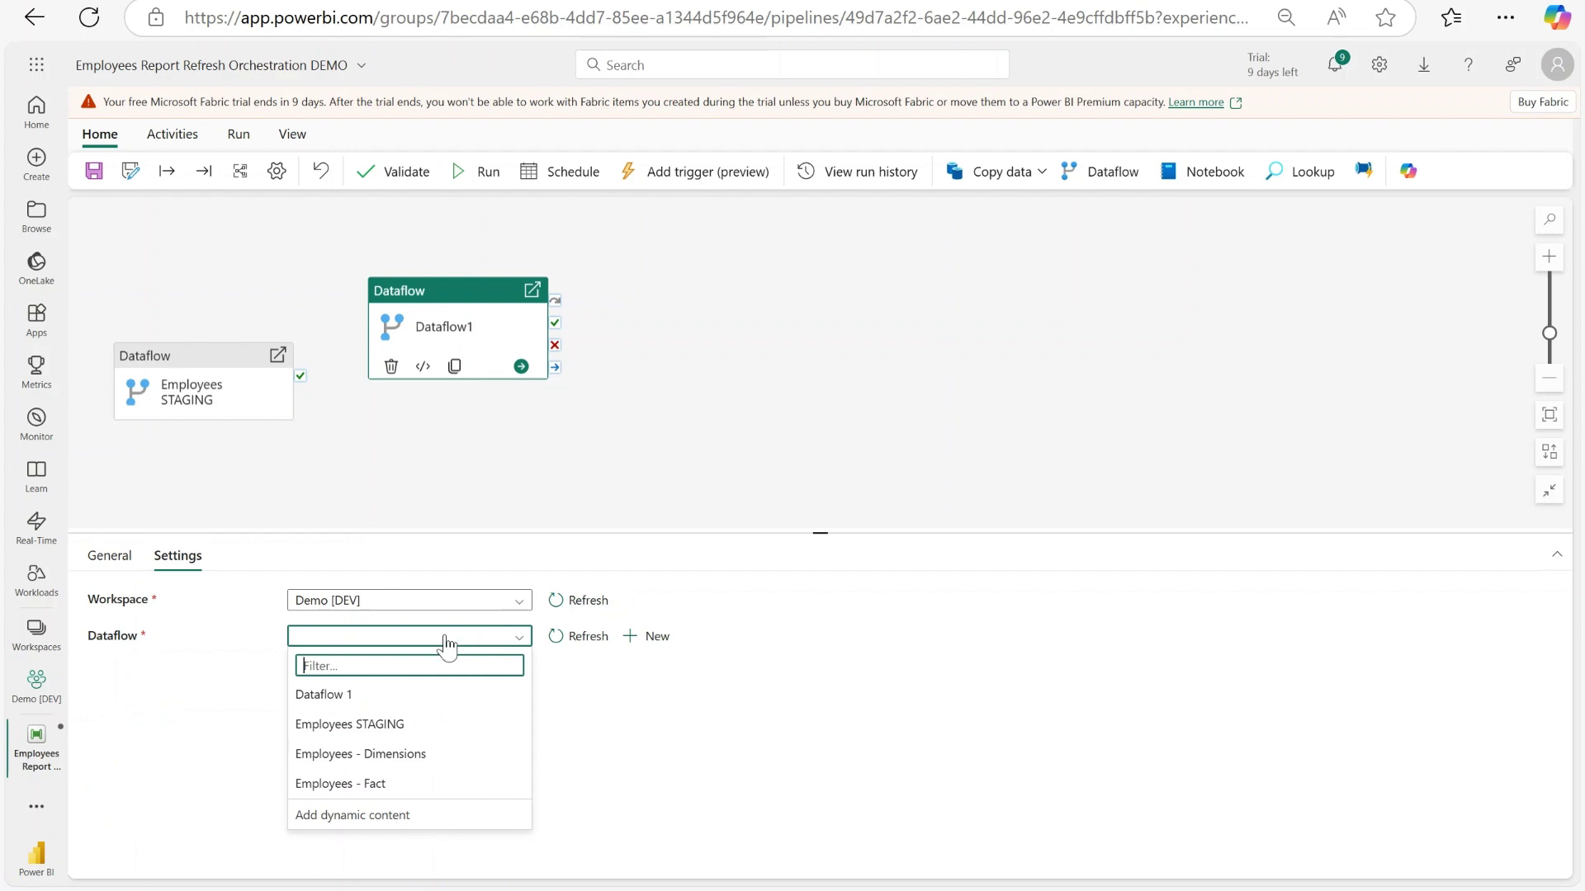
click(401, 755)
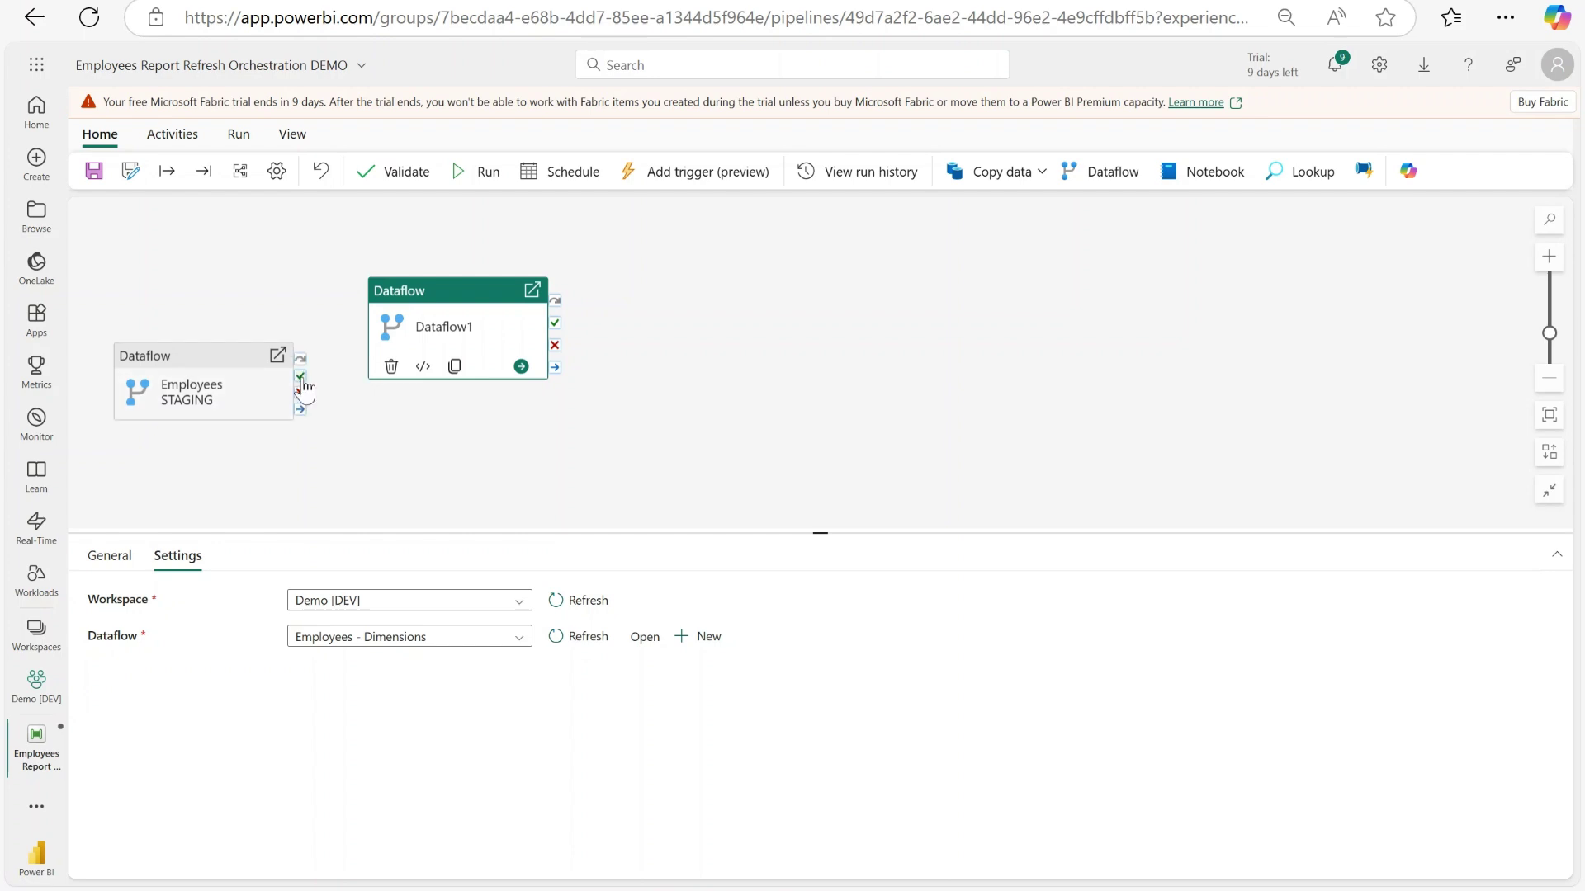
- Link STAGING's On success to the new activity and rename it Employees - Dimensions
drag(301, 377, 400, 363)
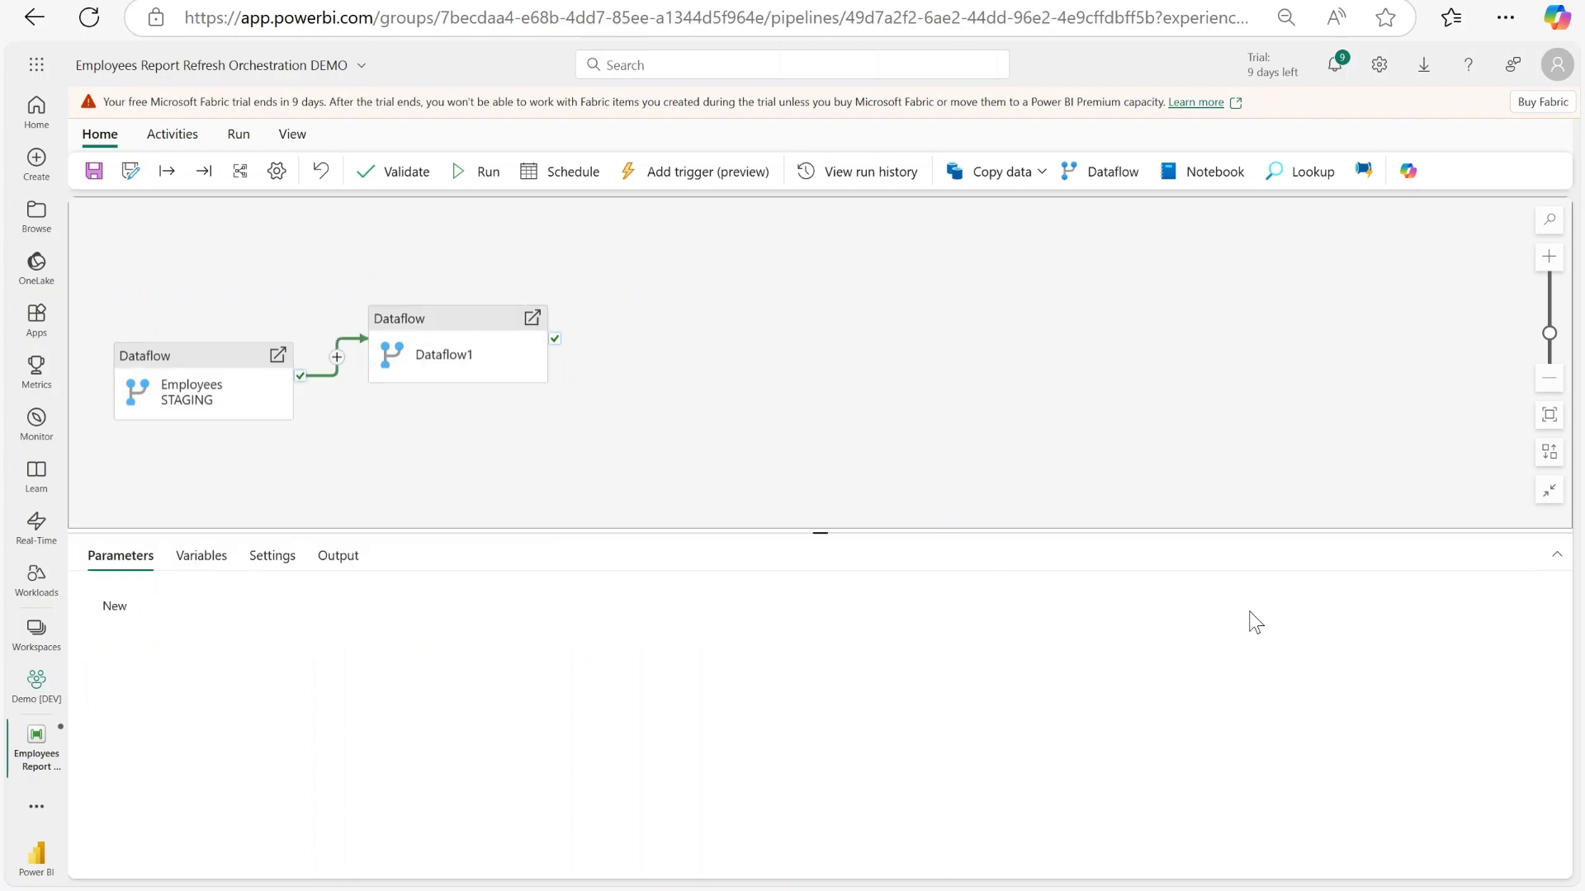
click(442, 323)
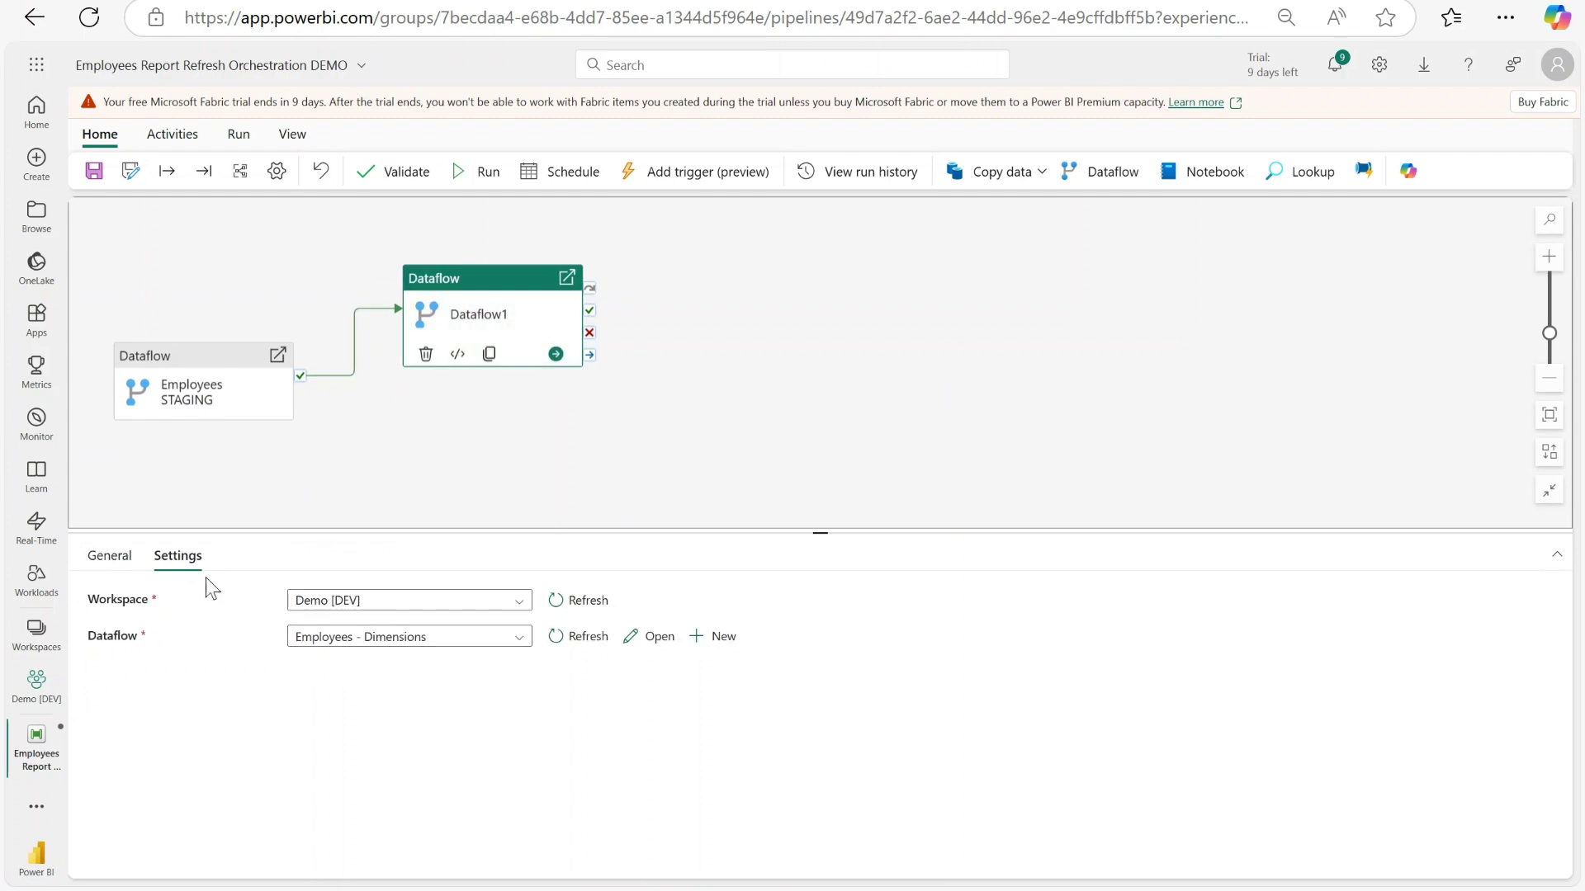
click(120, 559)
double_click(361, 608)
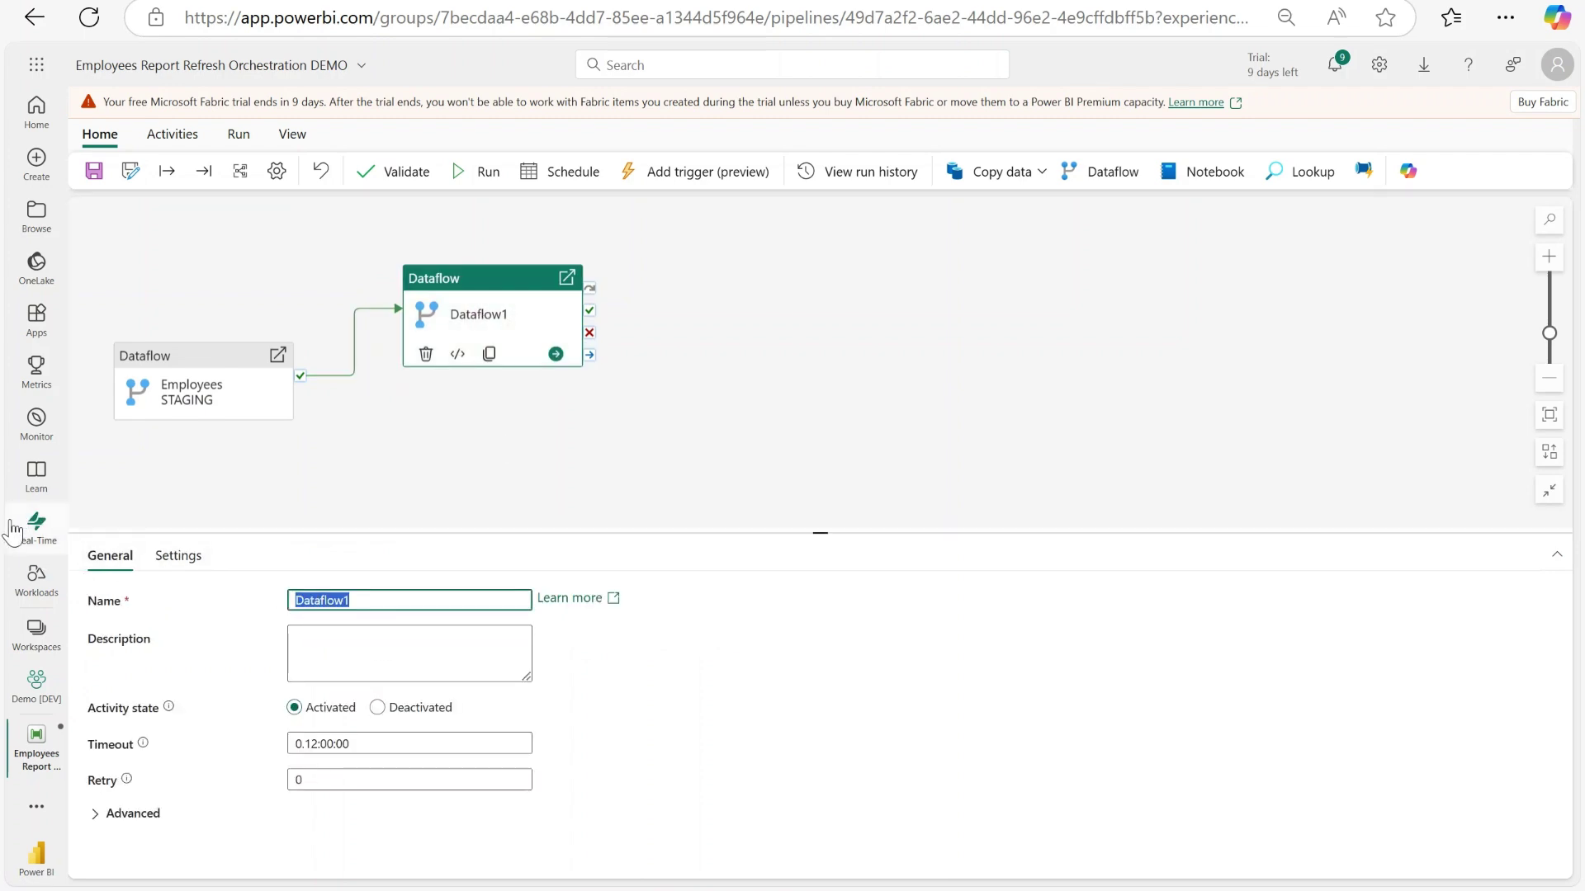
text(Employees - Fact)
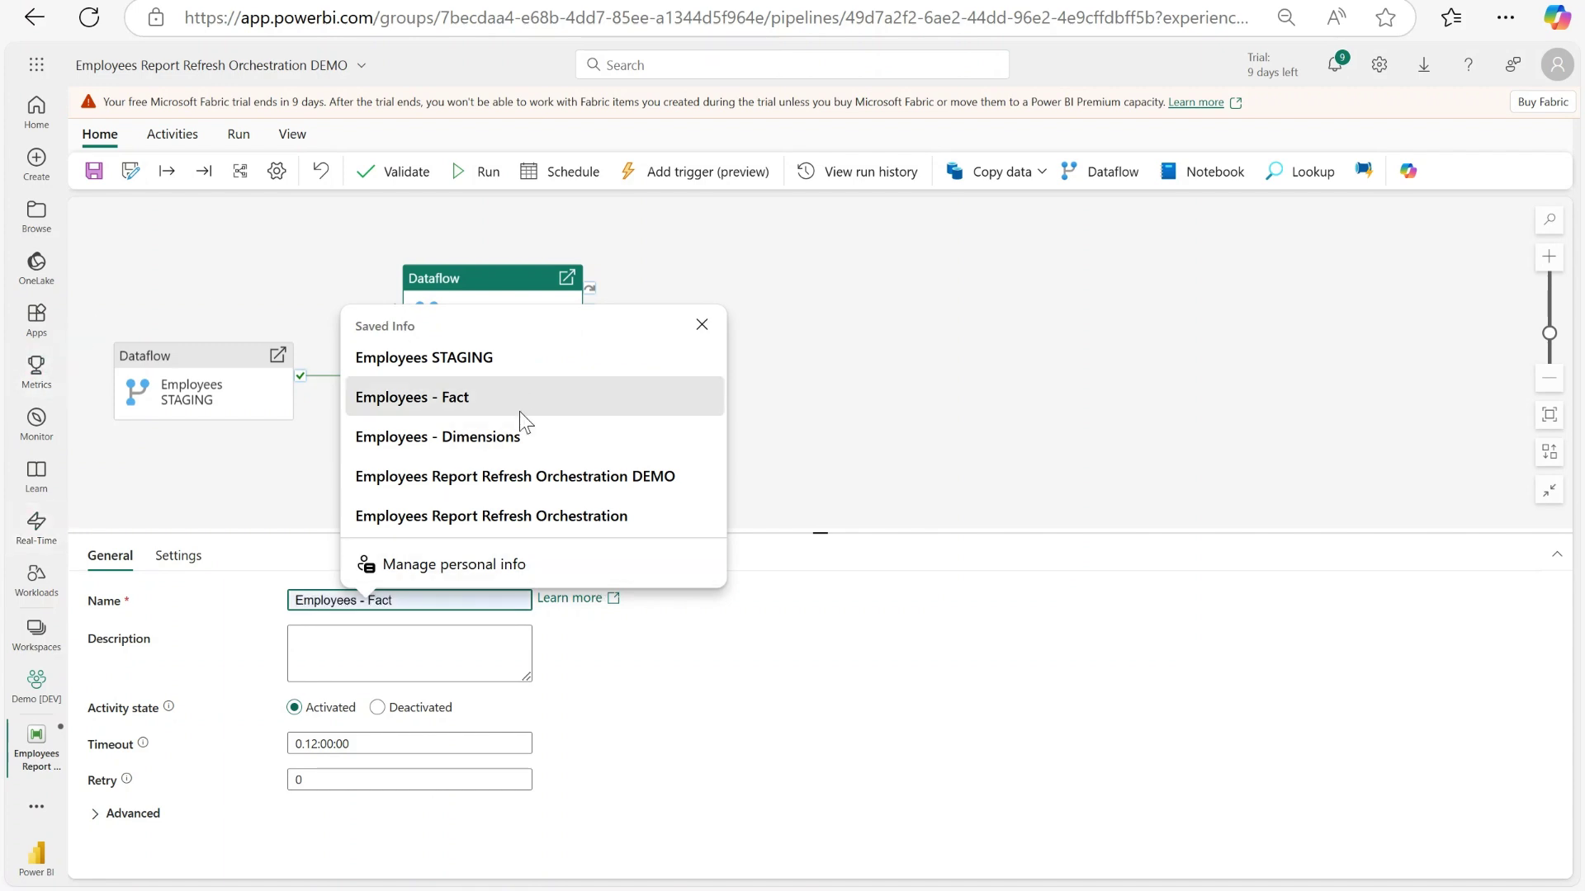
click(523, 435)
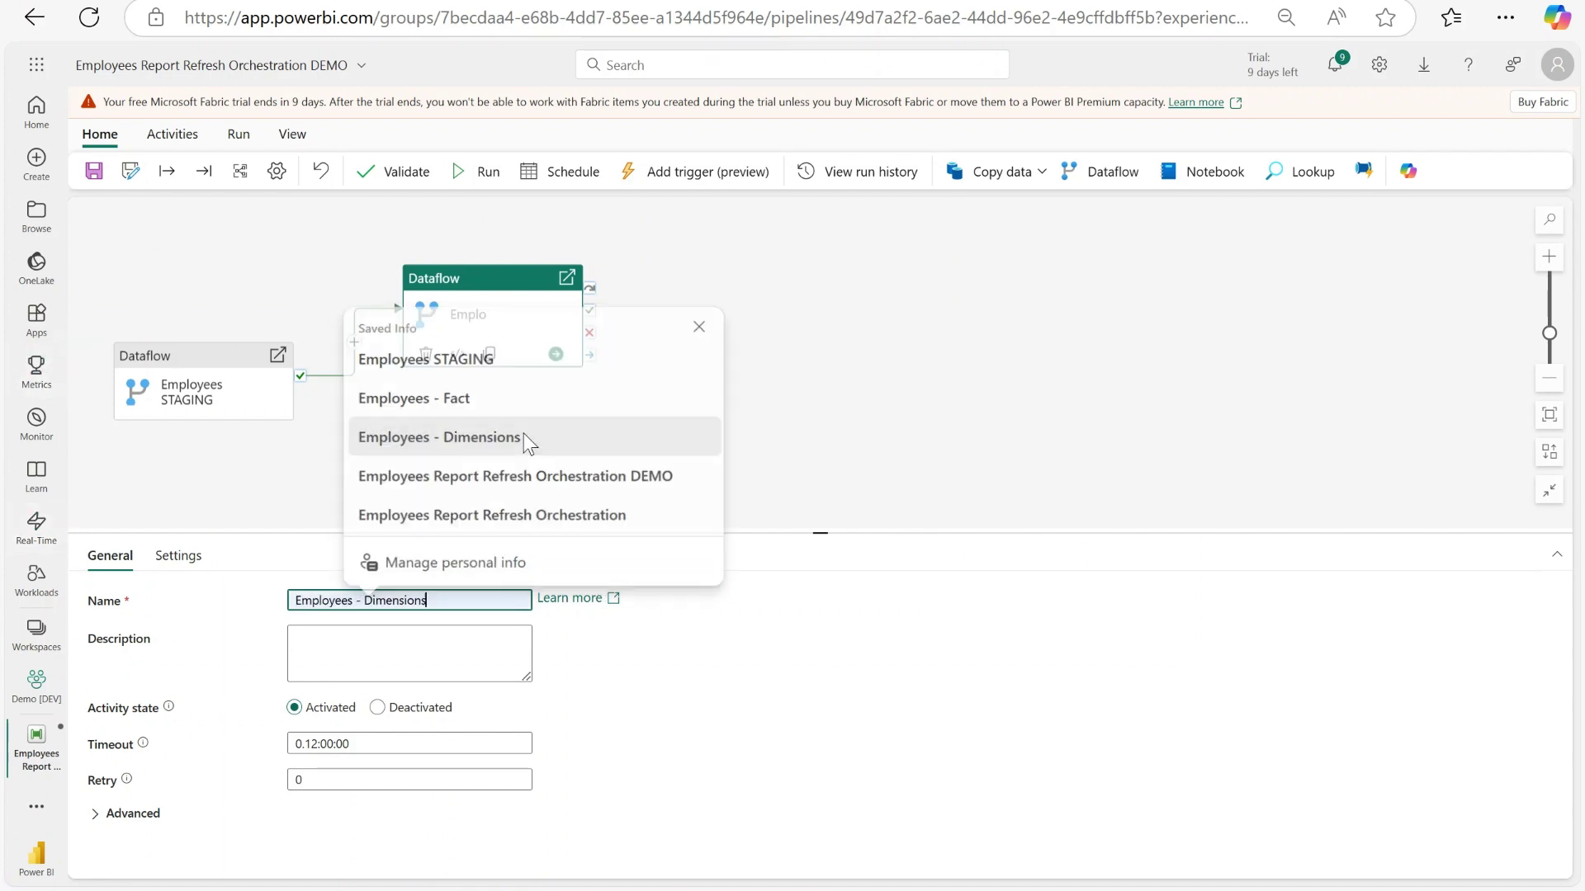
click(795, 431)
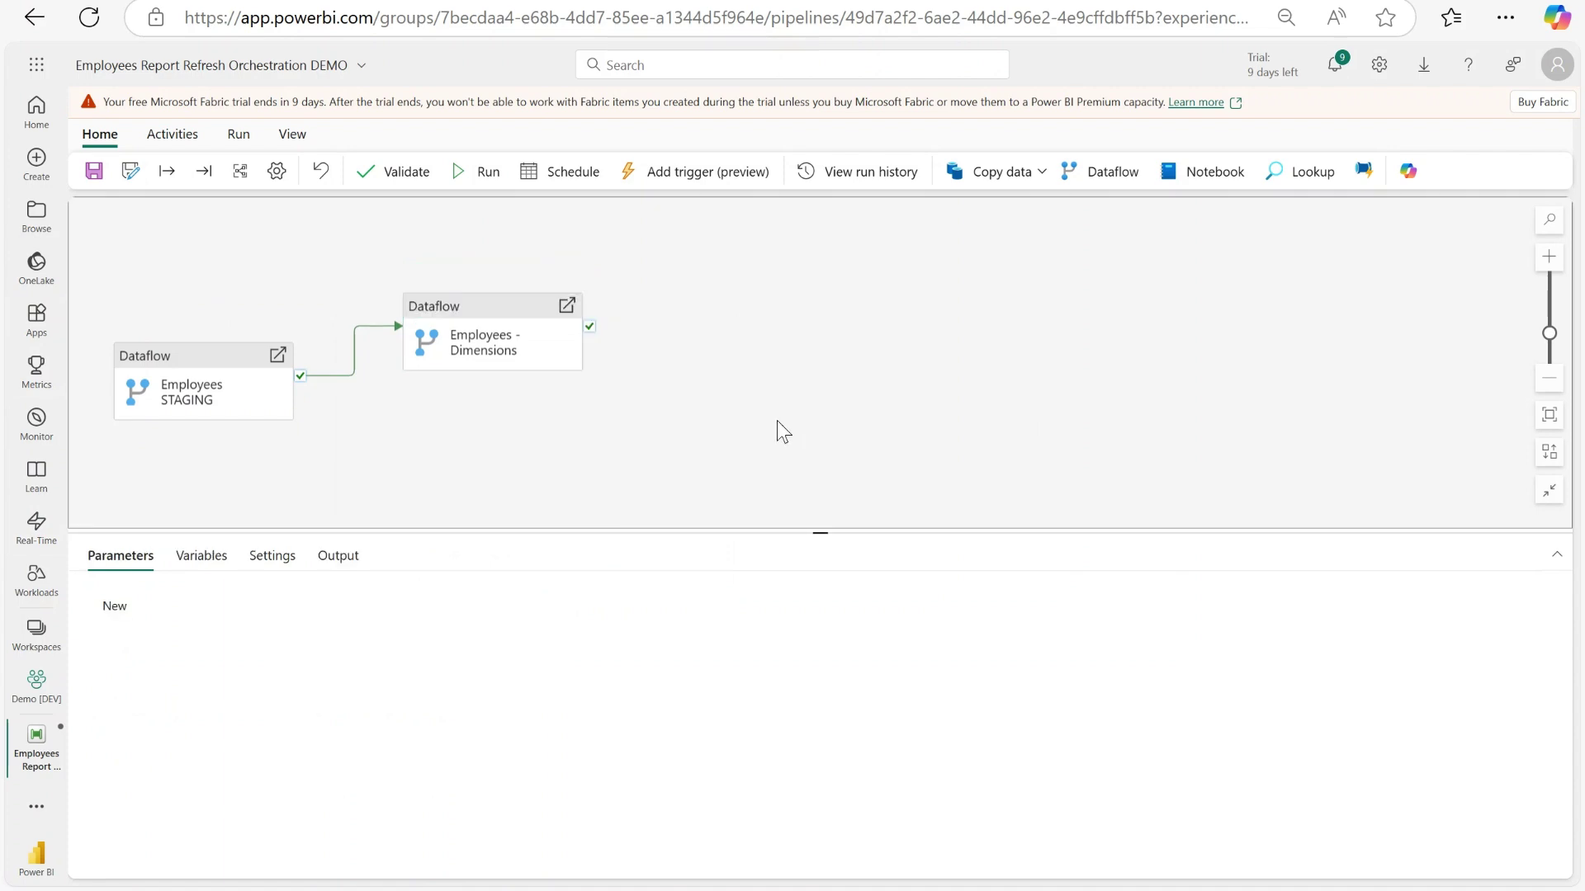
click(1102, 171)
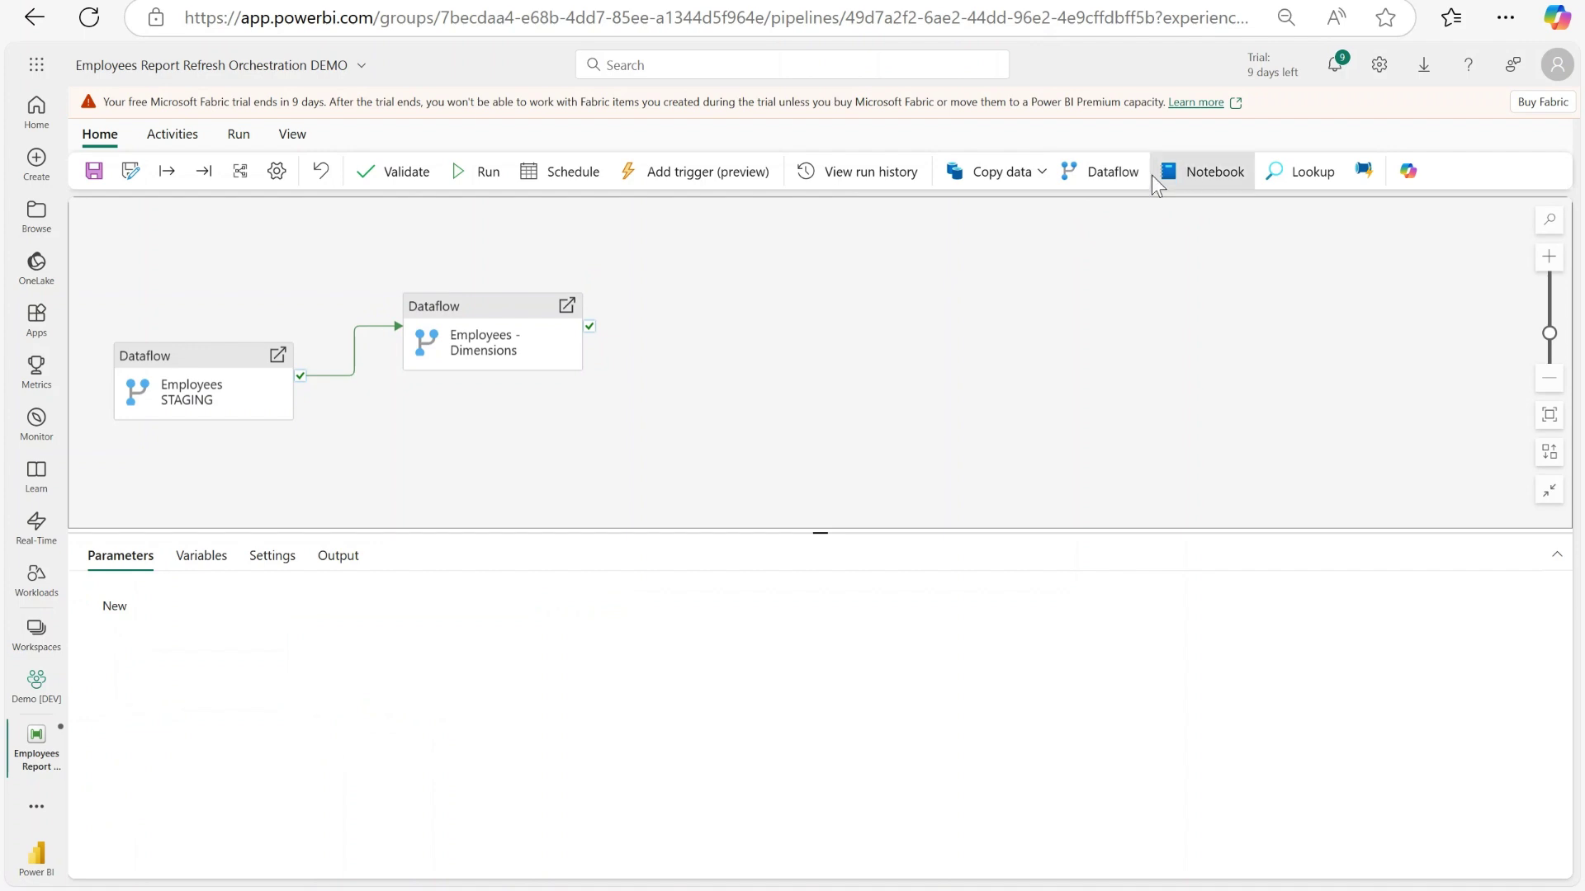
- Add a third Dataflow activity right of Employees - Dimensions, set to run Employees - Fact
click(1094, 171)
drag(701, 283, 725, 338)
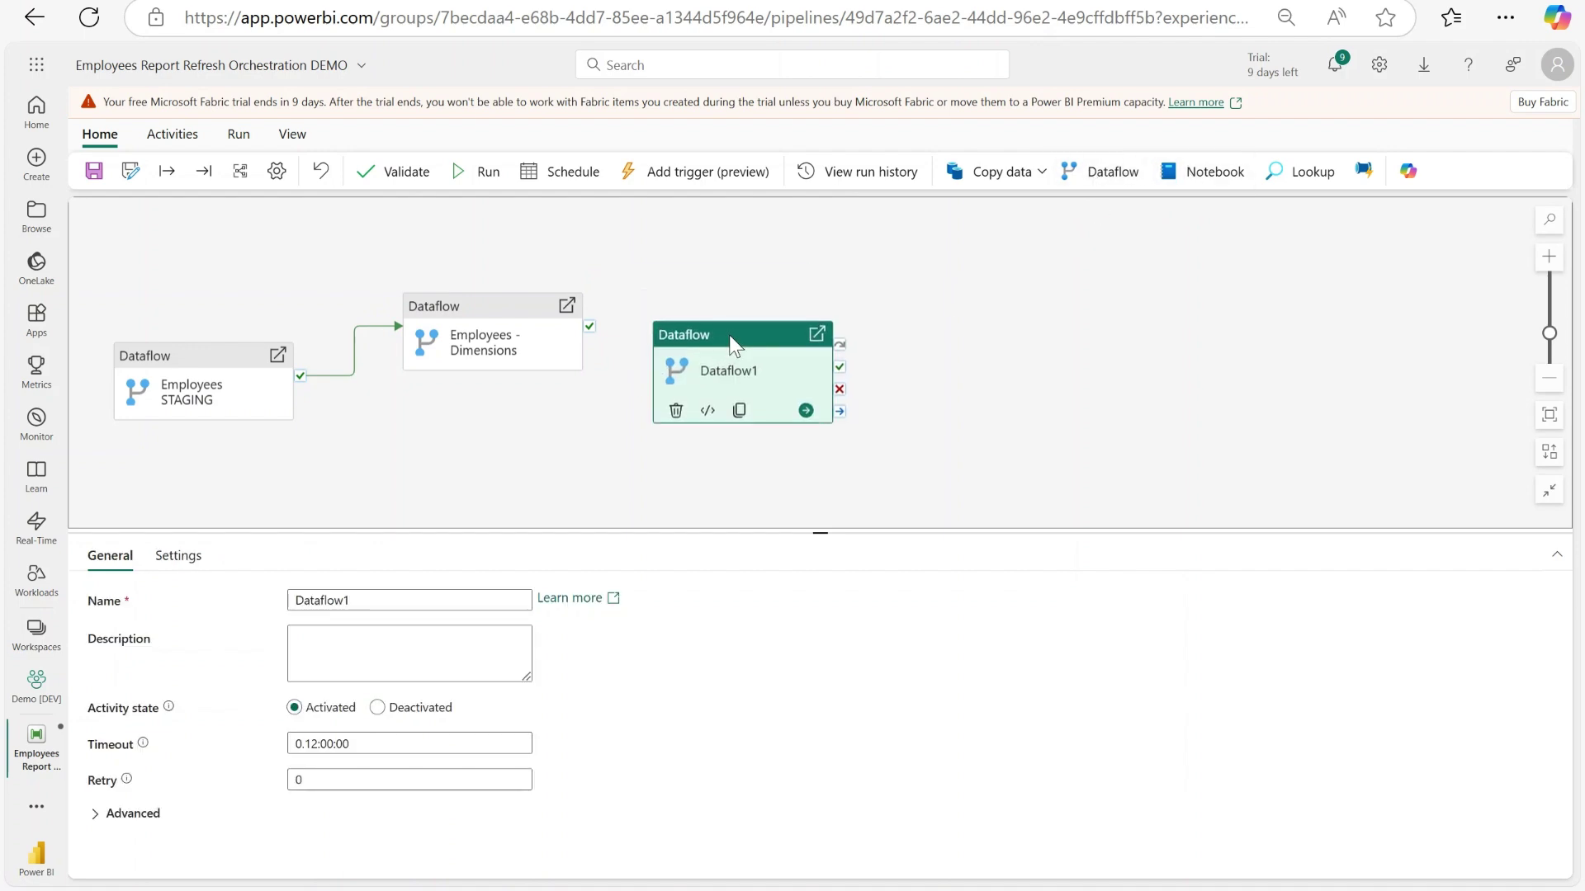
click(172, 557)
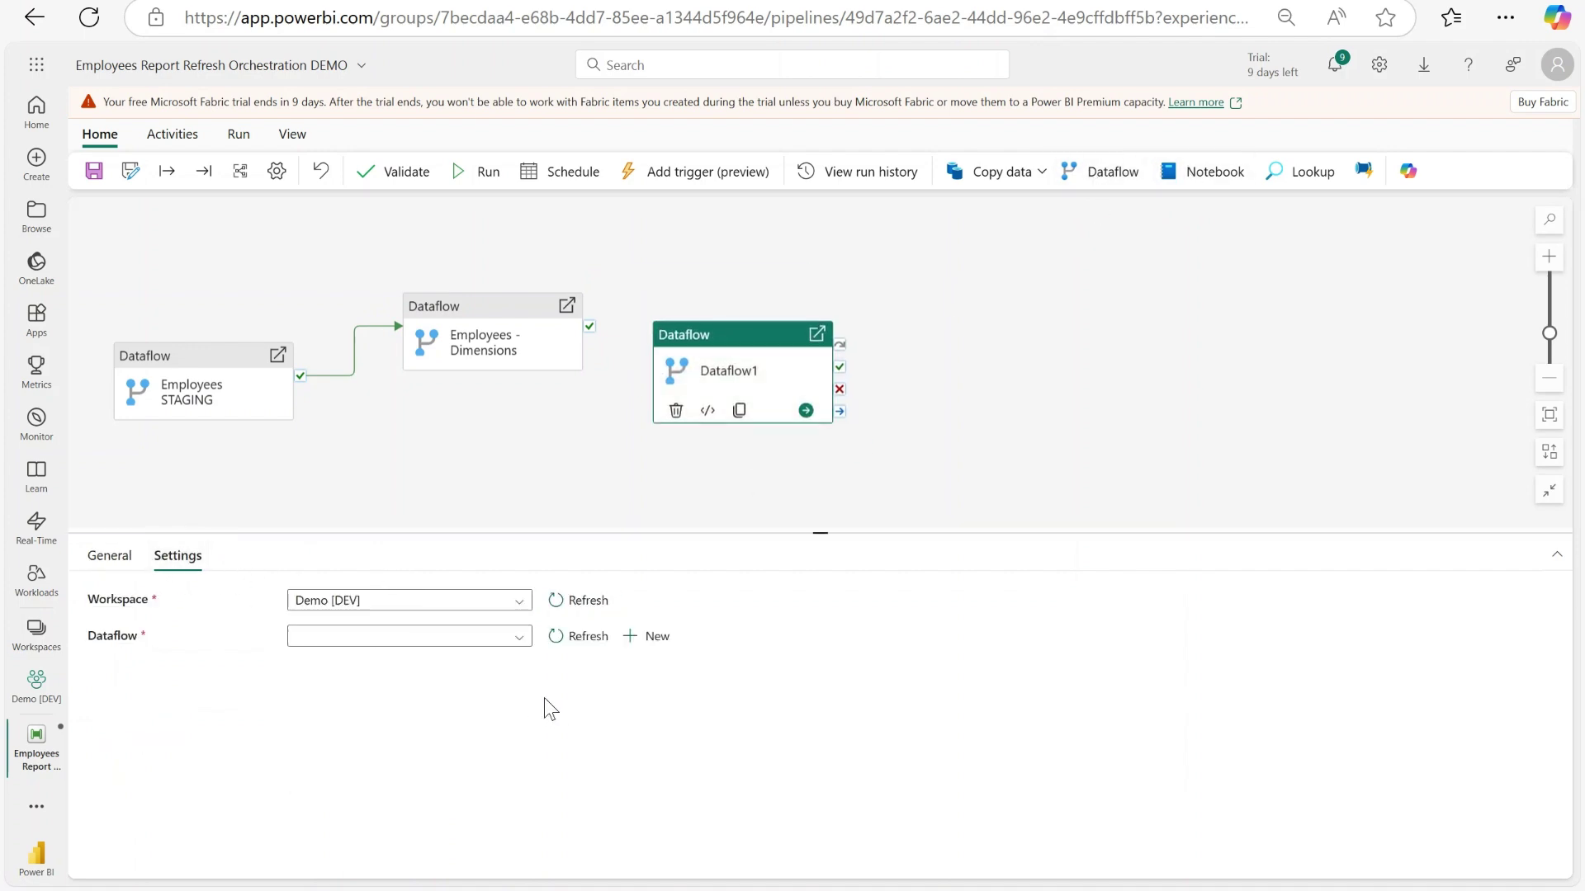
click(477, 636)
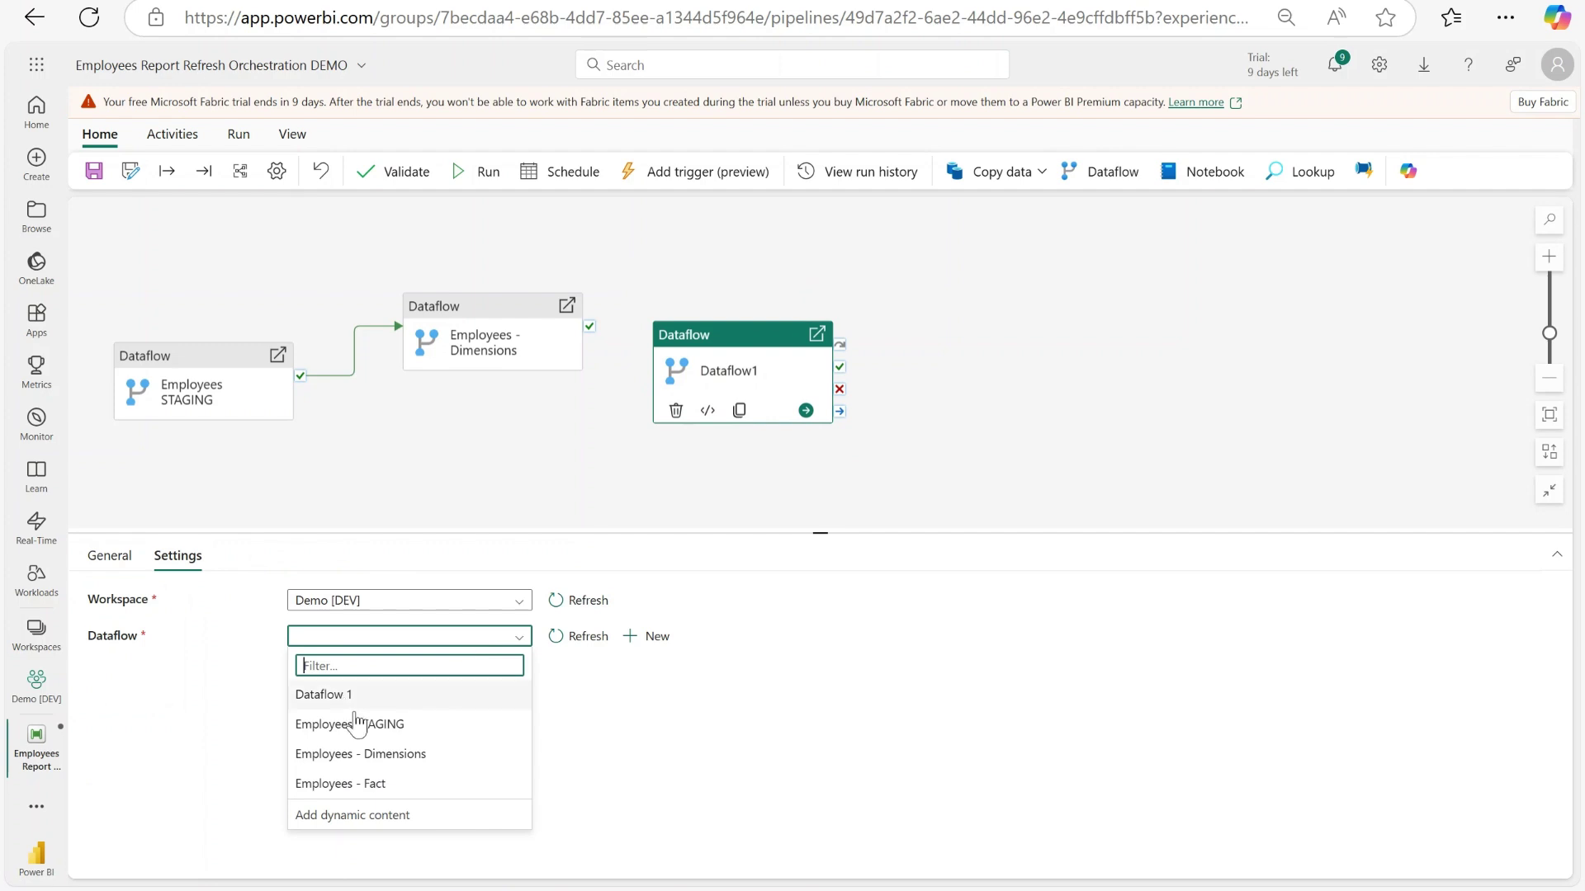
click(412, 786)
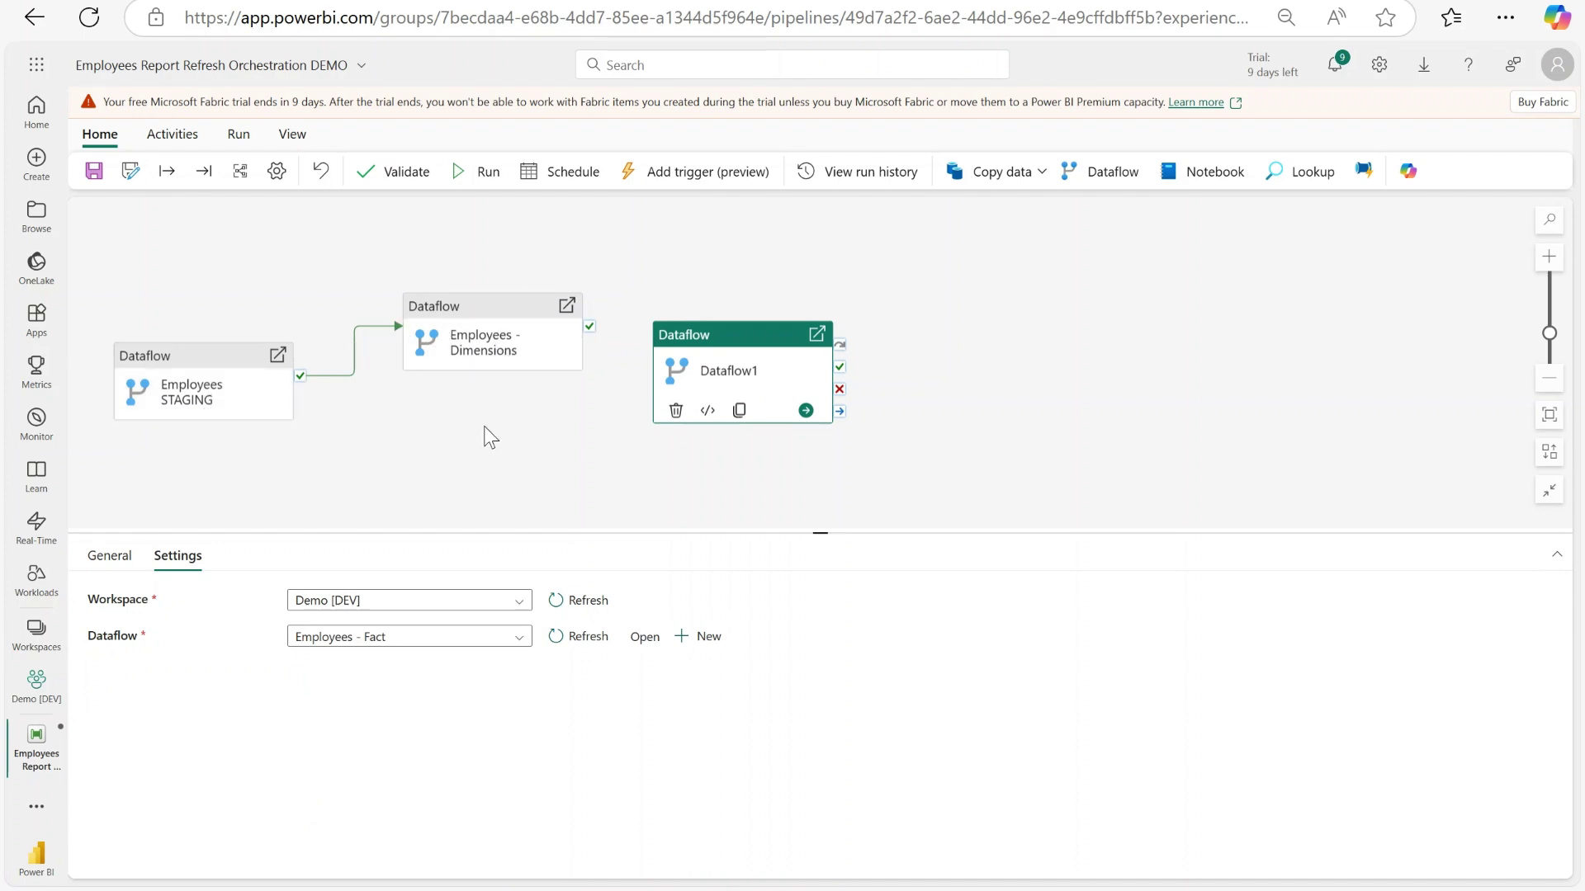
drag(737, 354, 769, 353)
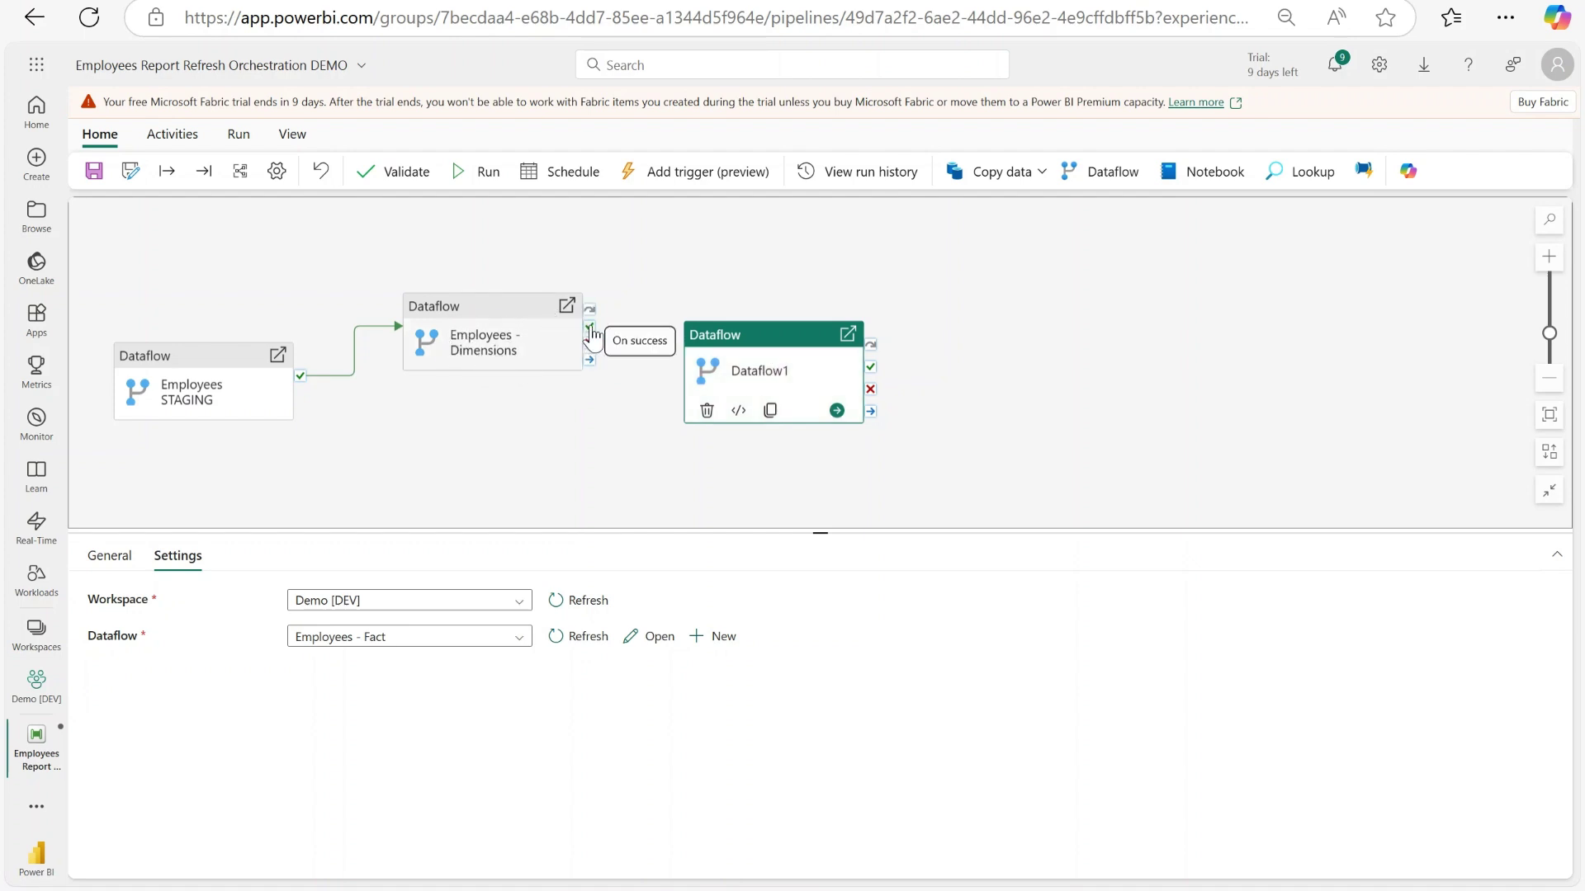
- Link Dimensions' On success to the new activity and rename it Employees - Fact
drag(591, 330, 688, 381)
click(948, 329)
drag(785, 382, 789, 361)
click(113, 559)
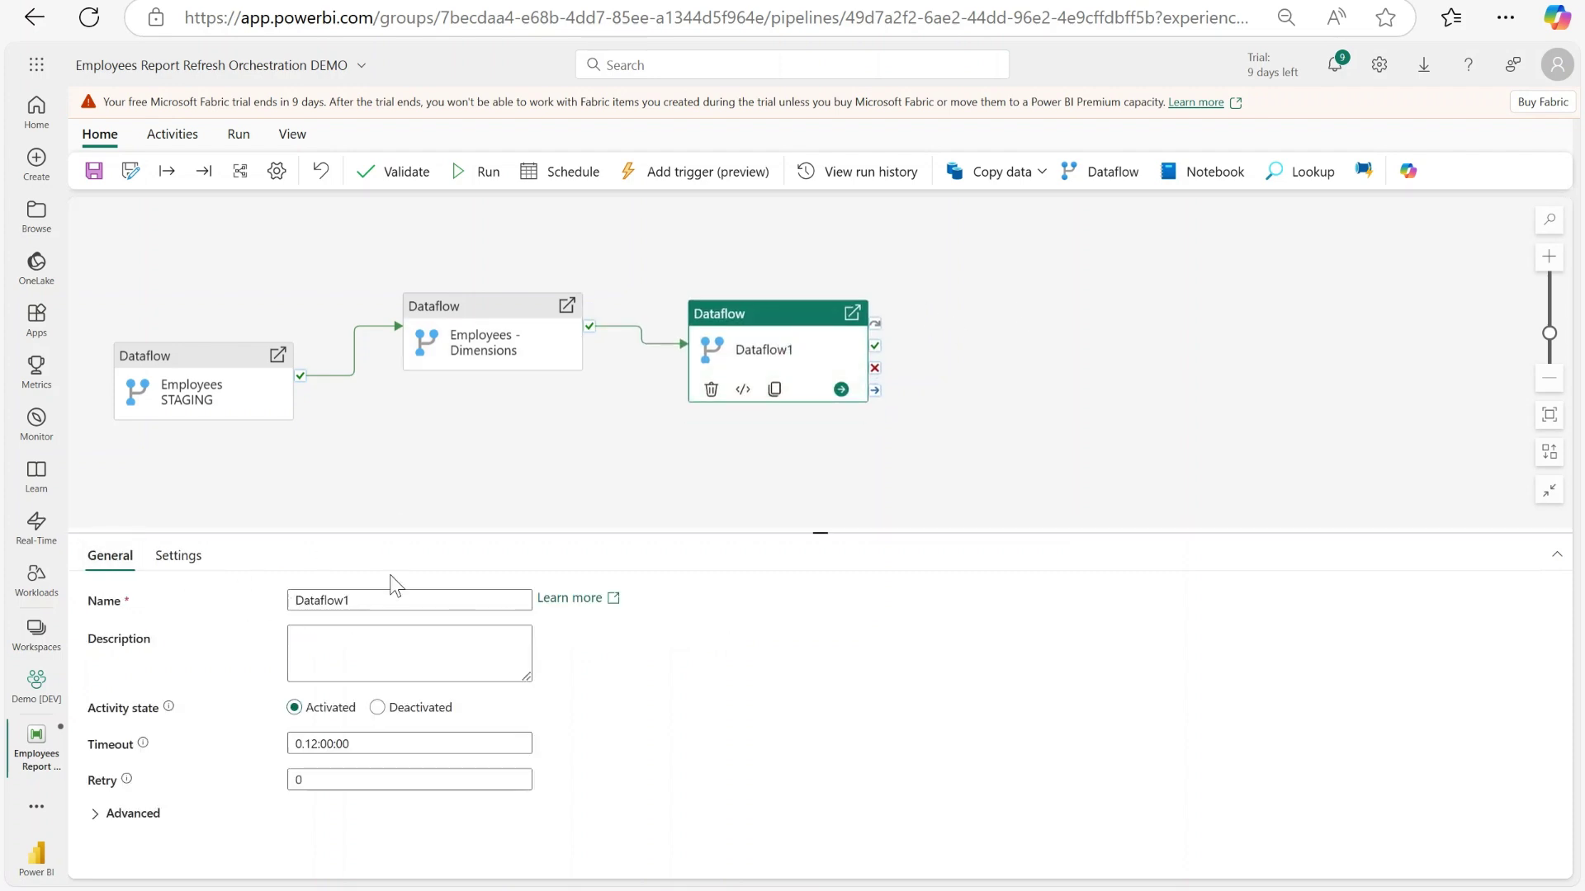
double_click(435, 601)
text(Empl)
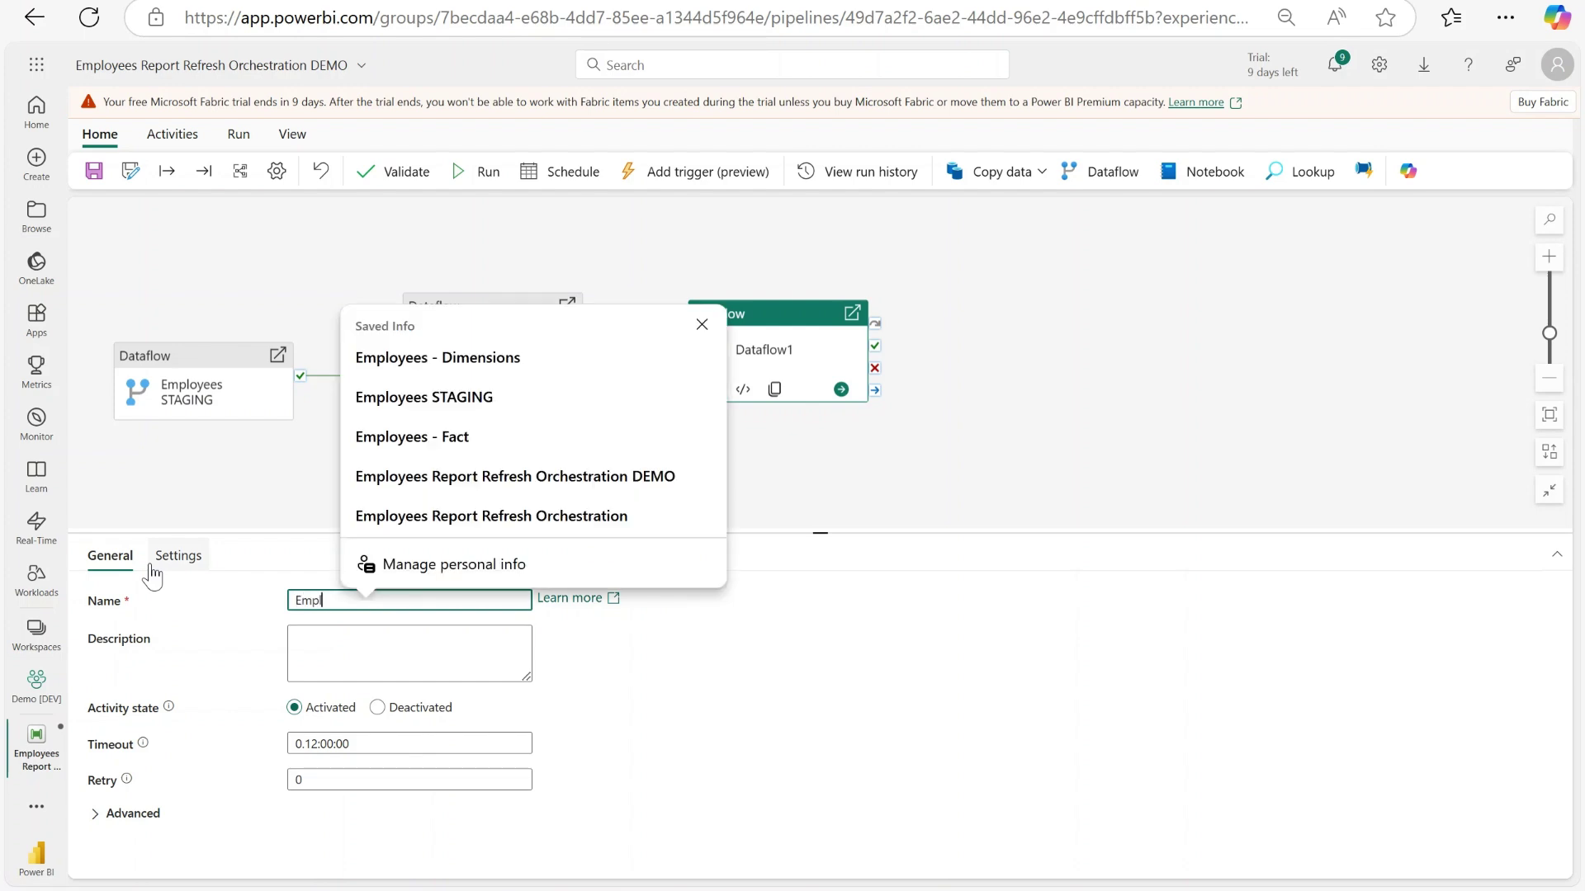
click(484, 438)
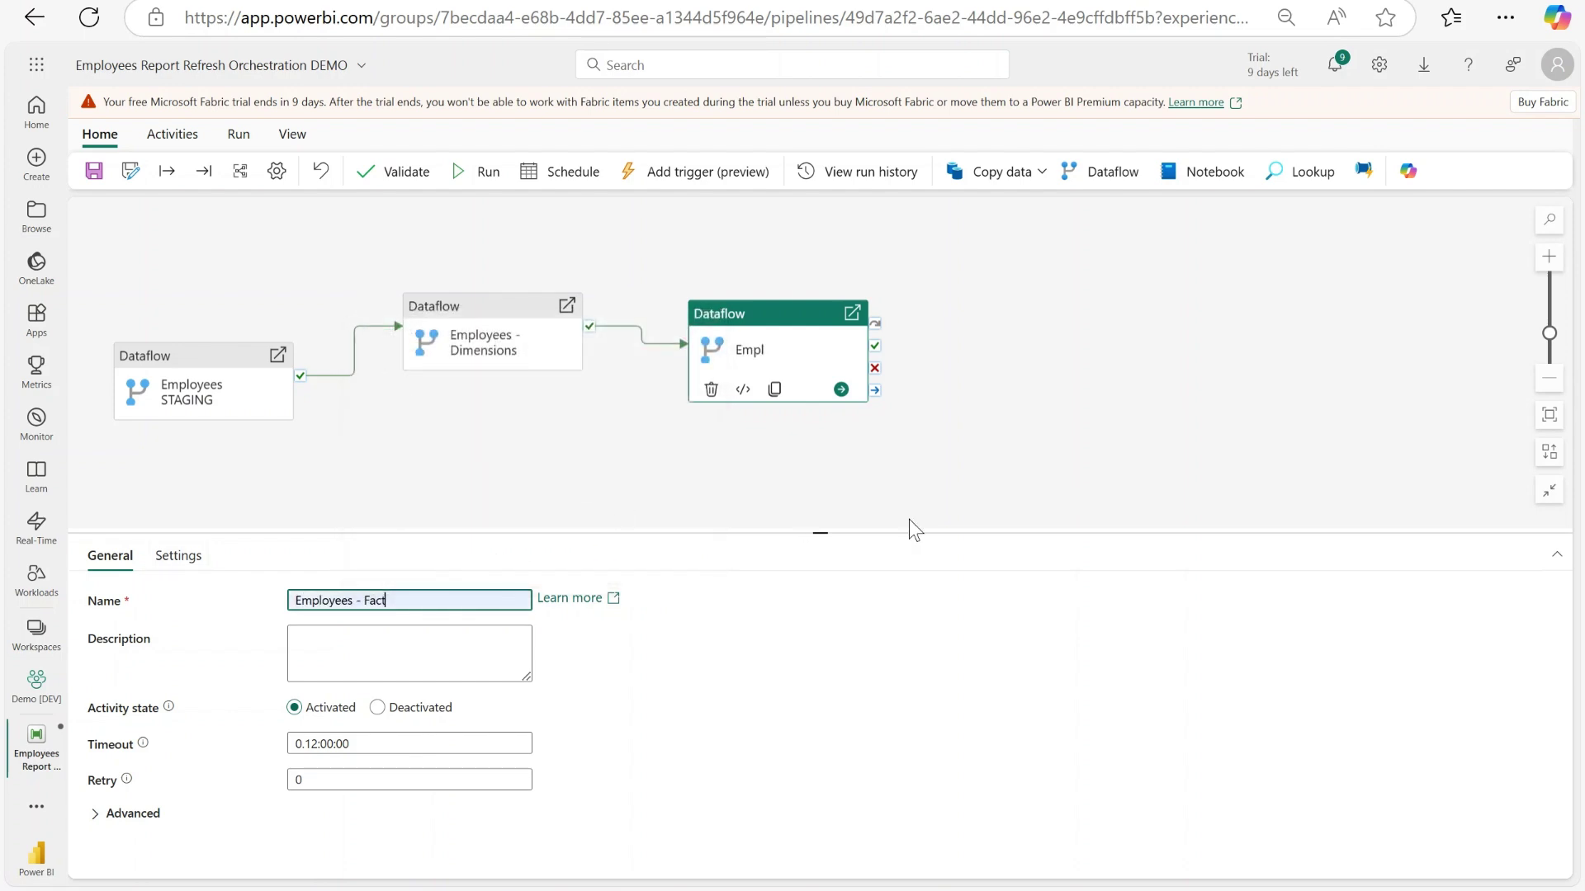
click(1061, 396)
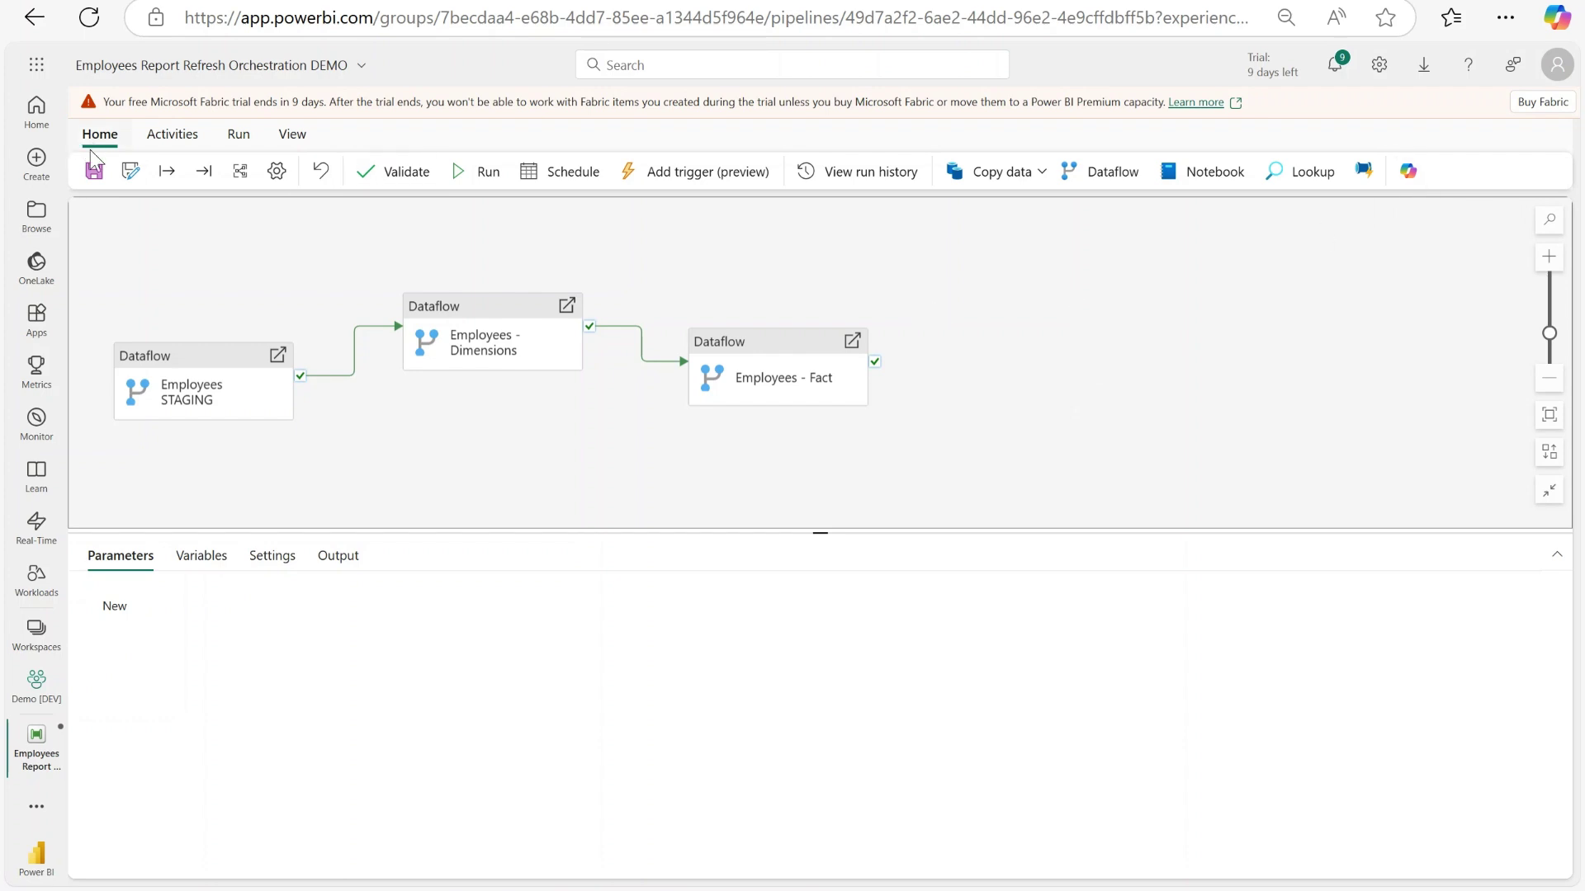
- Add a Semantic model refresh activity to the right of Employees - Fact
click(177, 136)
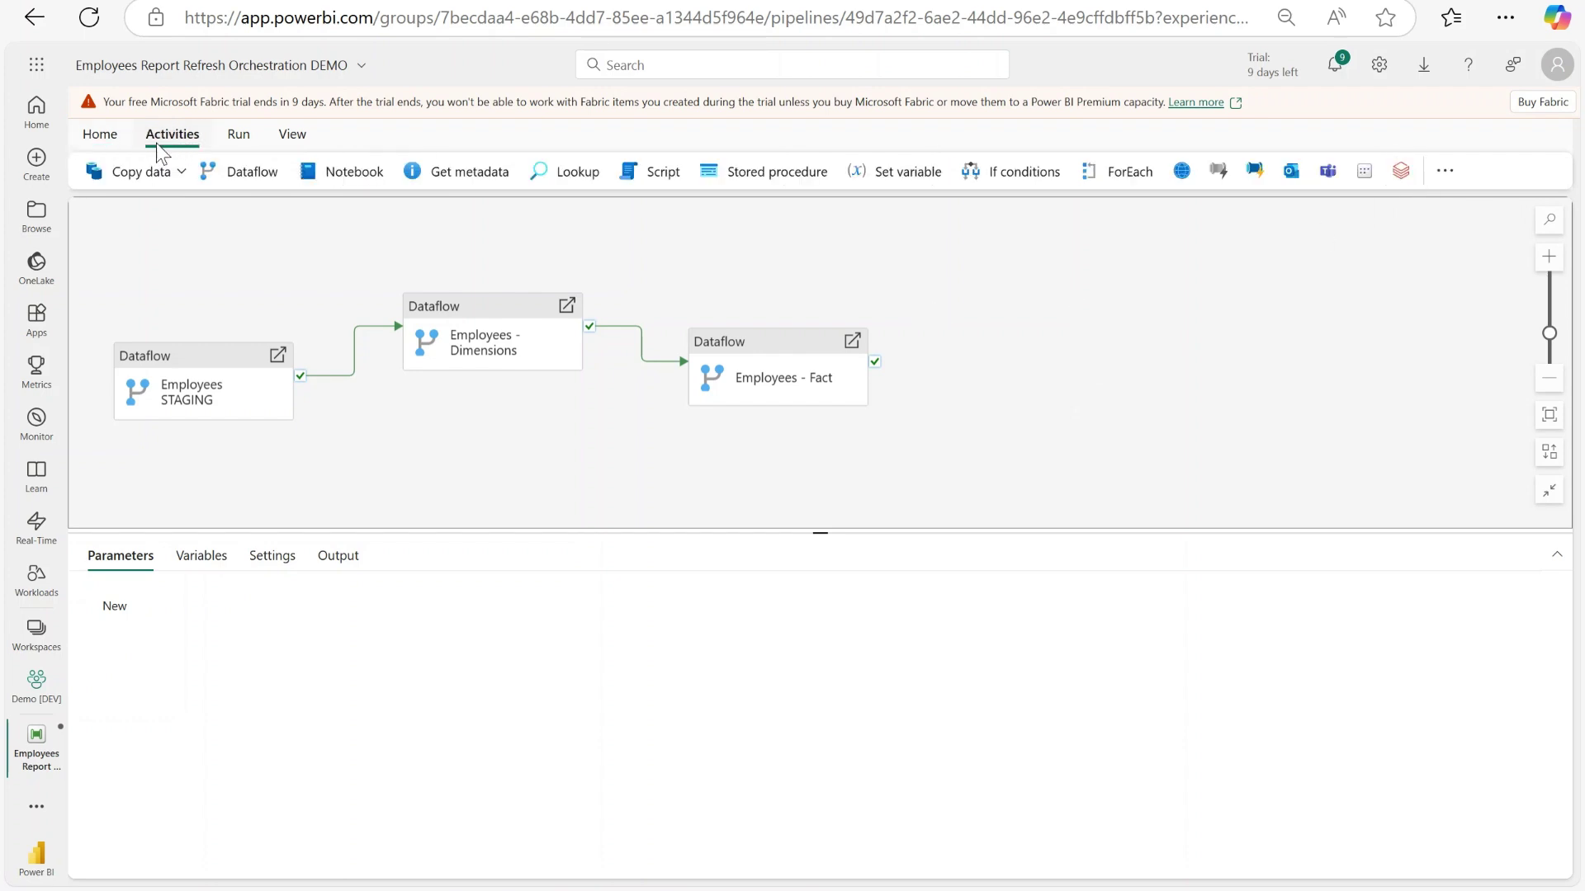
click(1365, 178)
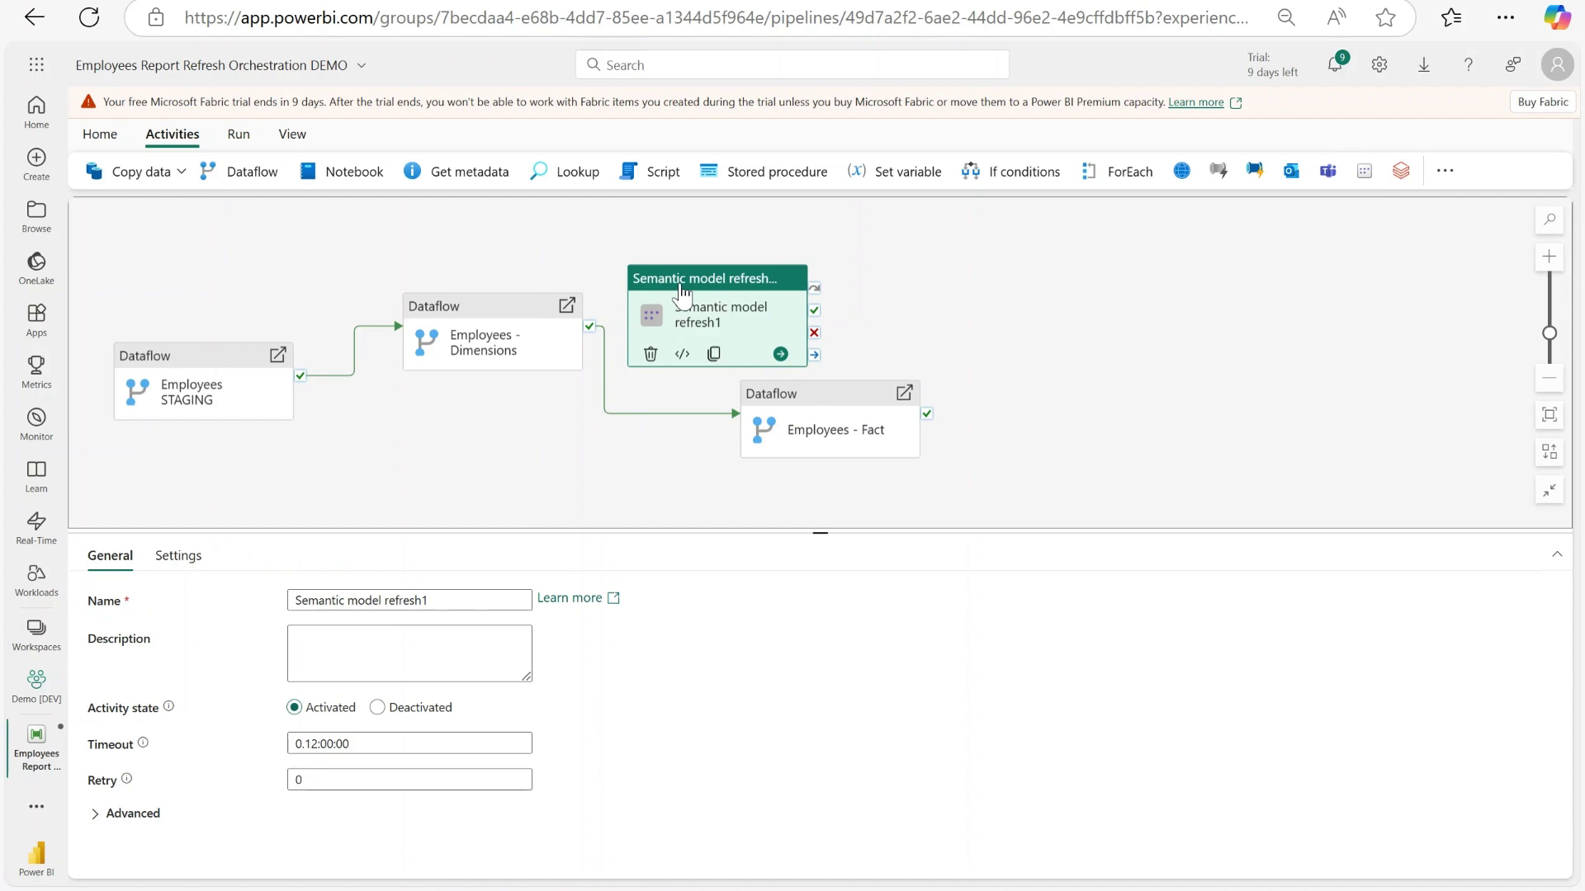
drag(714, 281, 1103, 349)
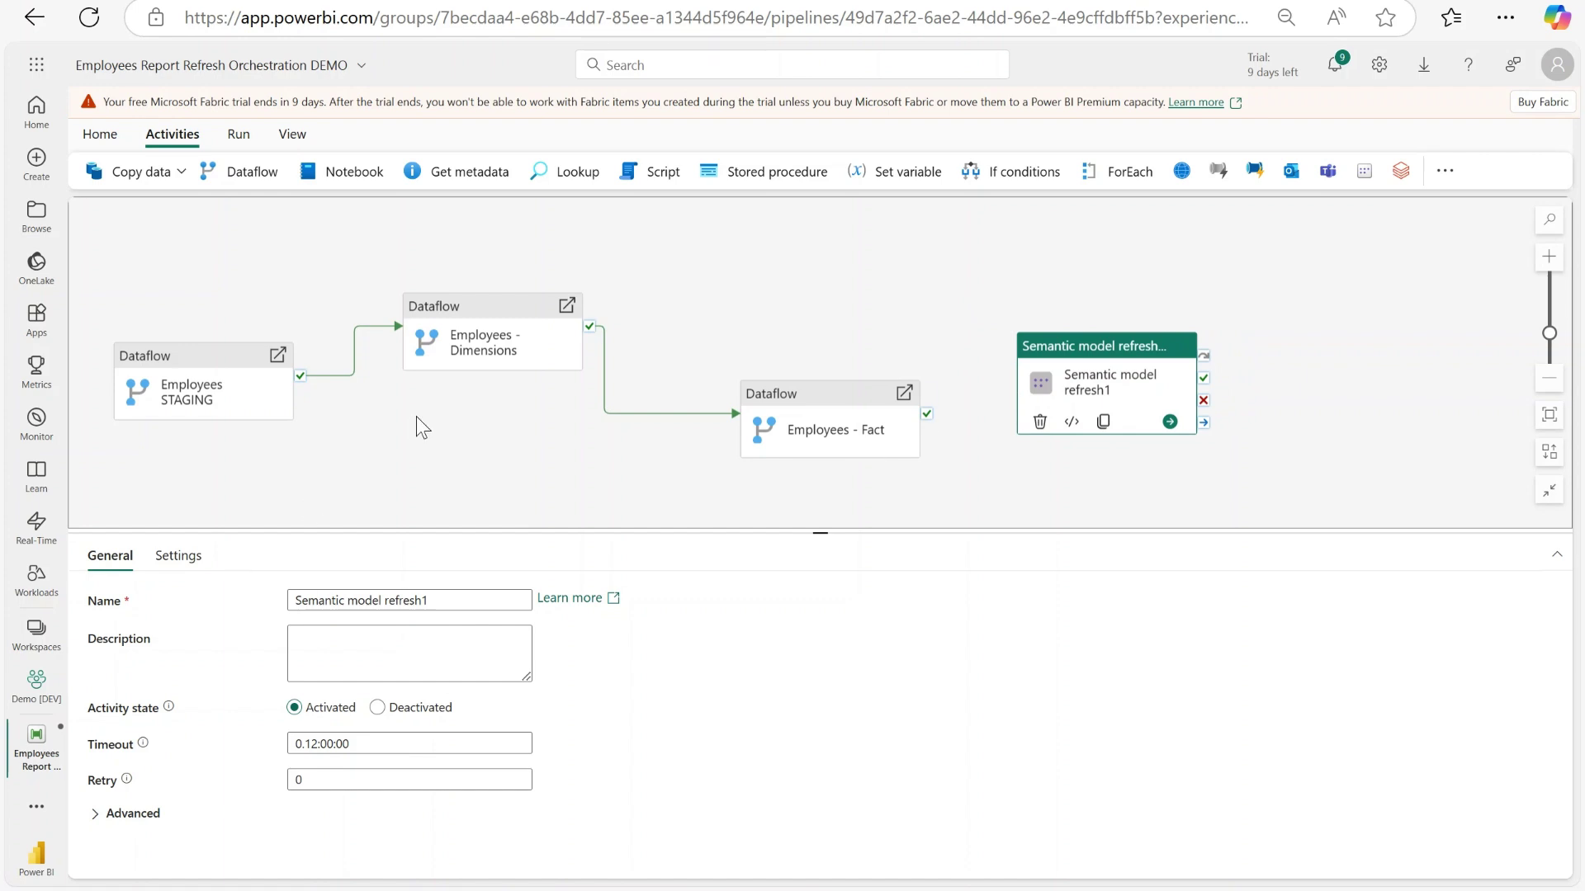
- Set its connection to Power BI datasets, workspace Demo [DEV], semantic model Employees Report
click(178, 557)
click(413, 613)
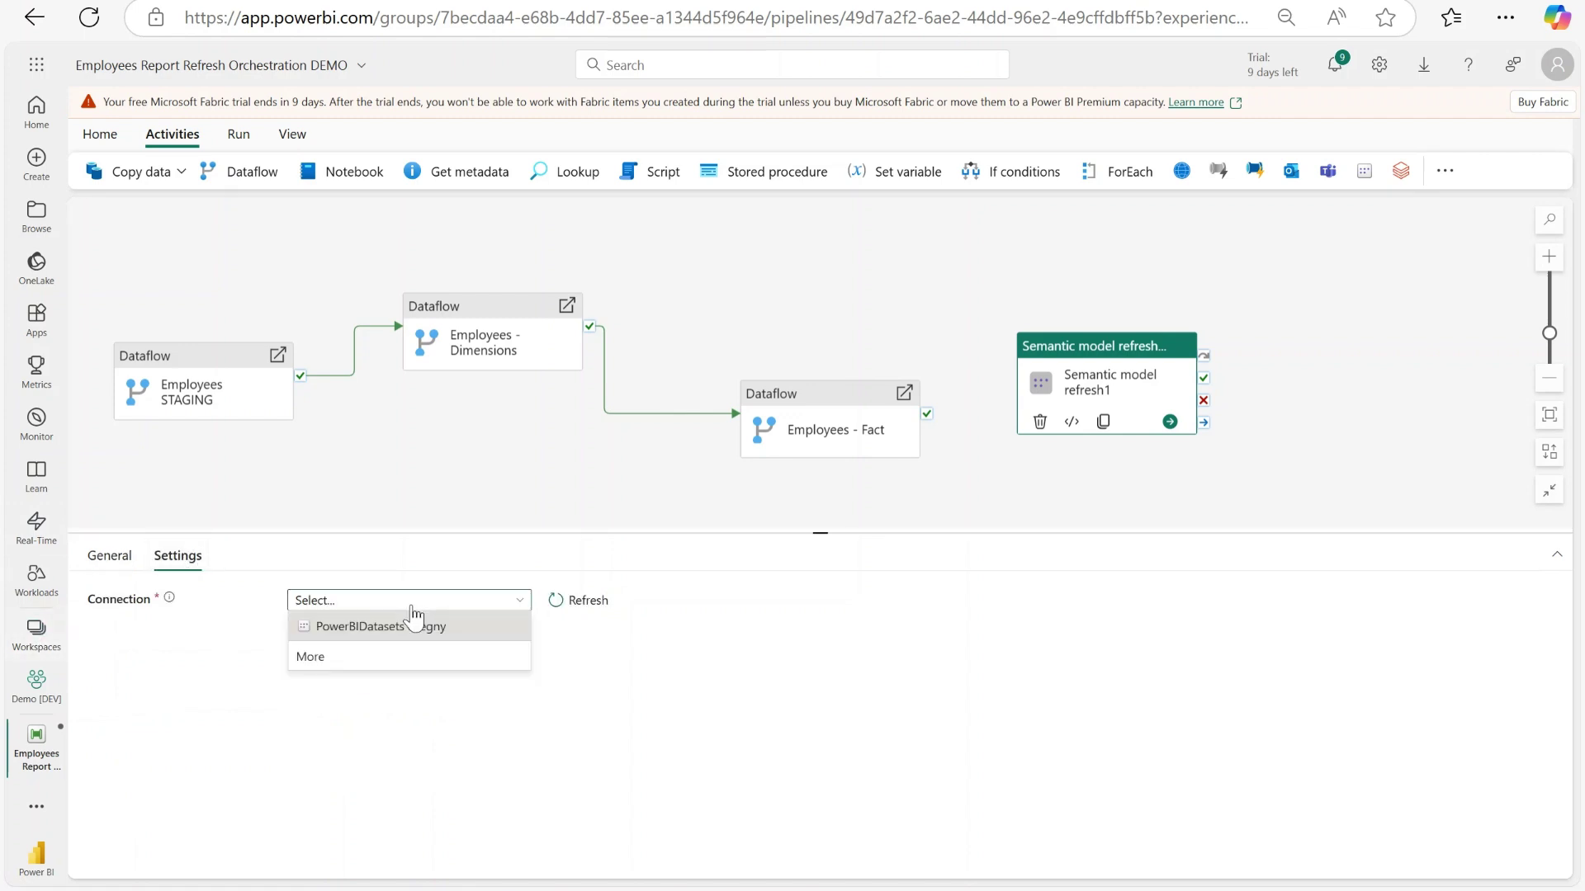
click(416, 628)
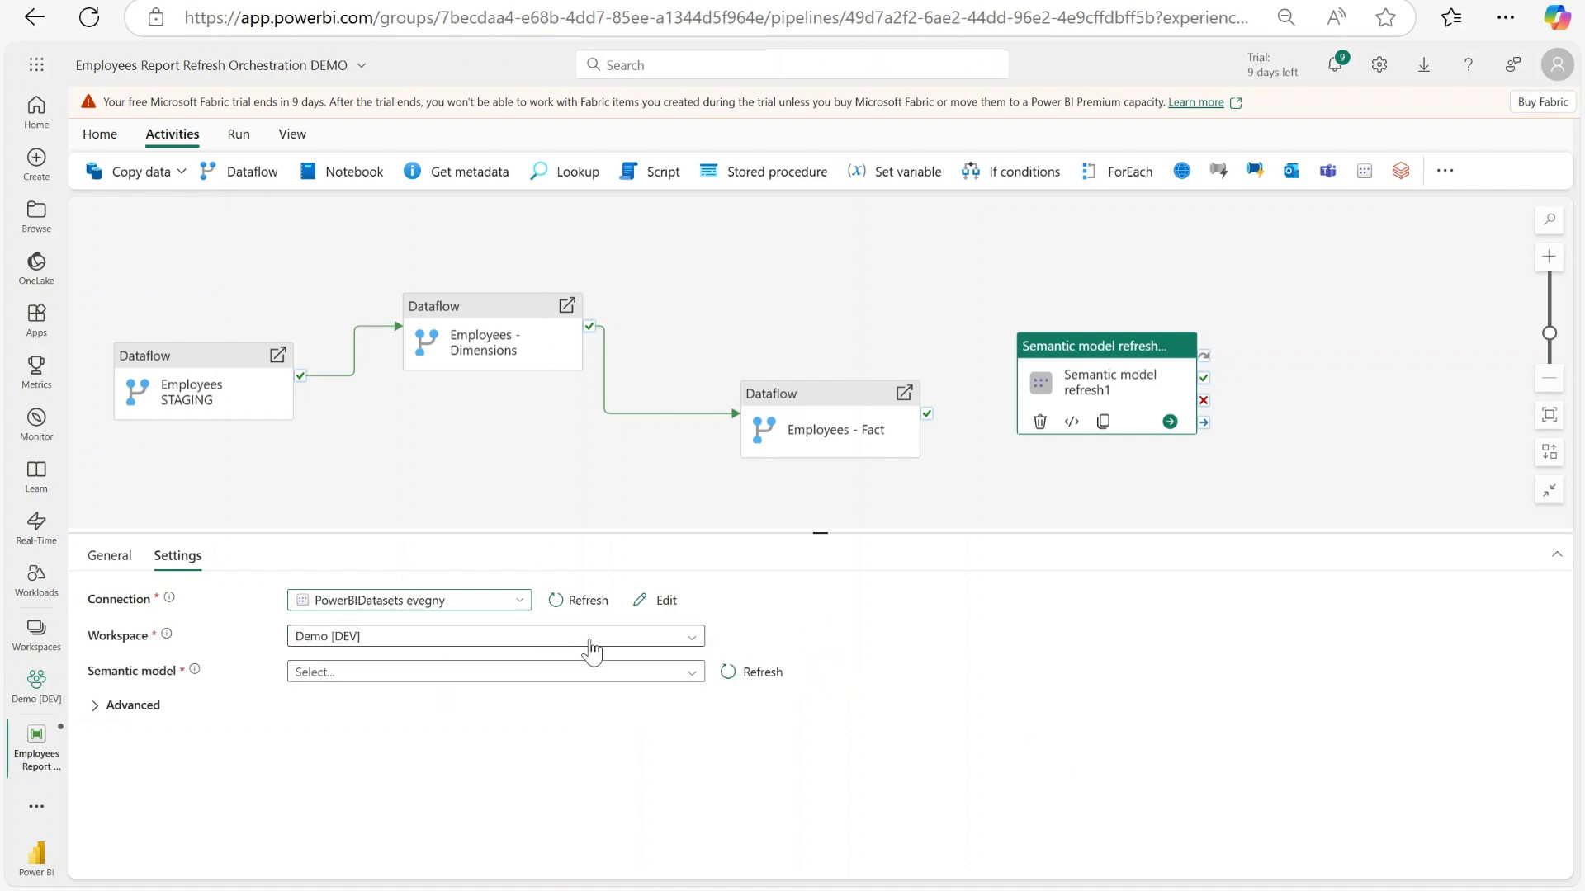
click(591, 650)
click(520, 700)
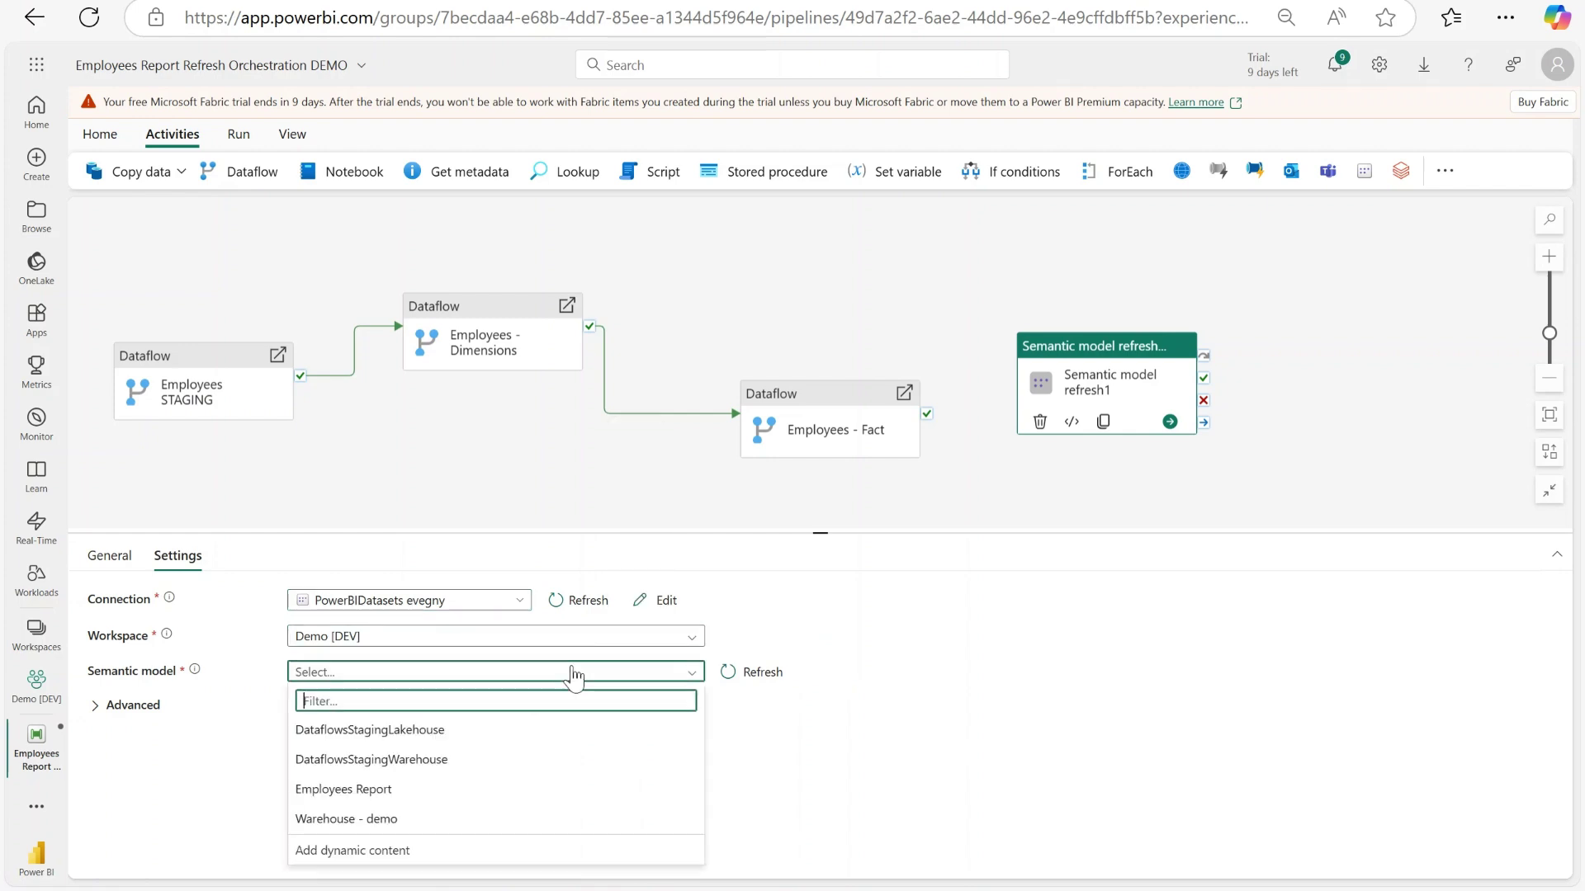
click(449, 793)
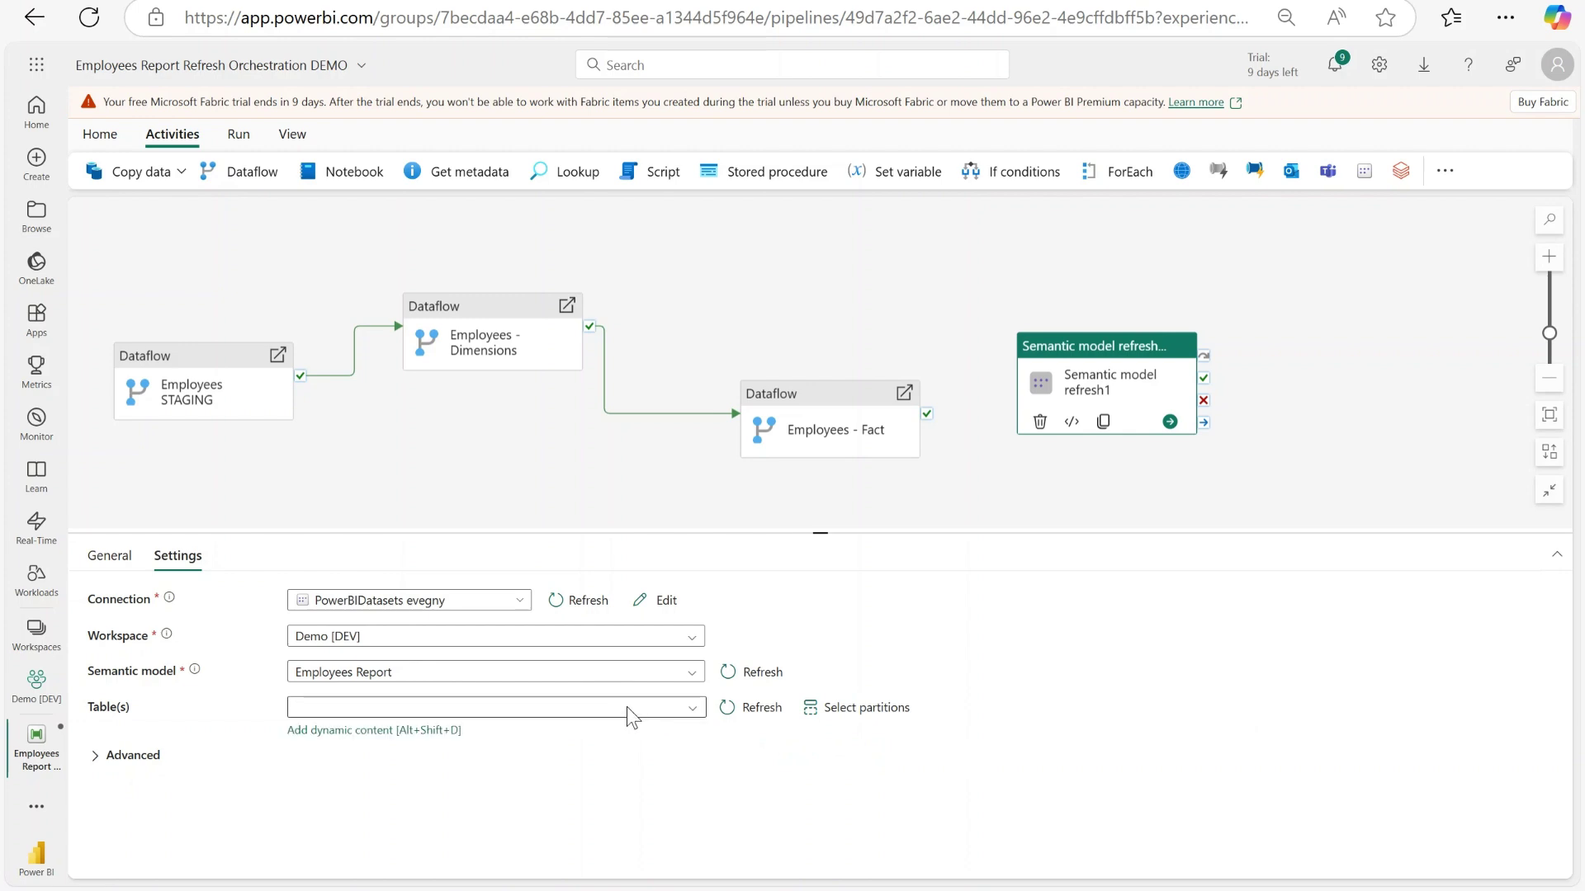
- Choose both Employees Report tables for the refresh and confirm with OK
click(638, 713)
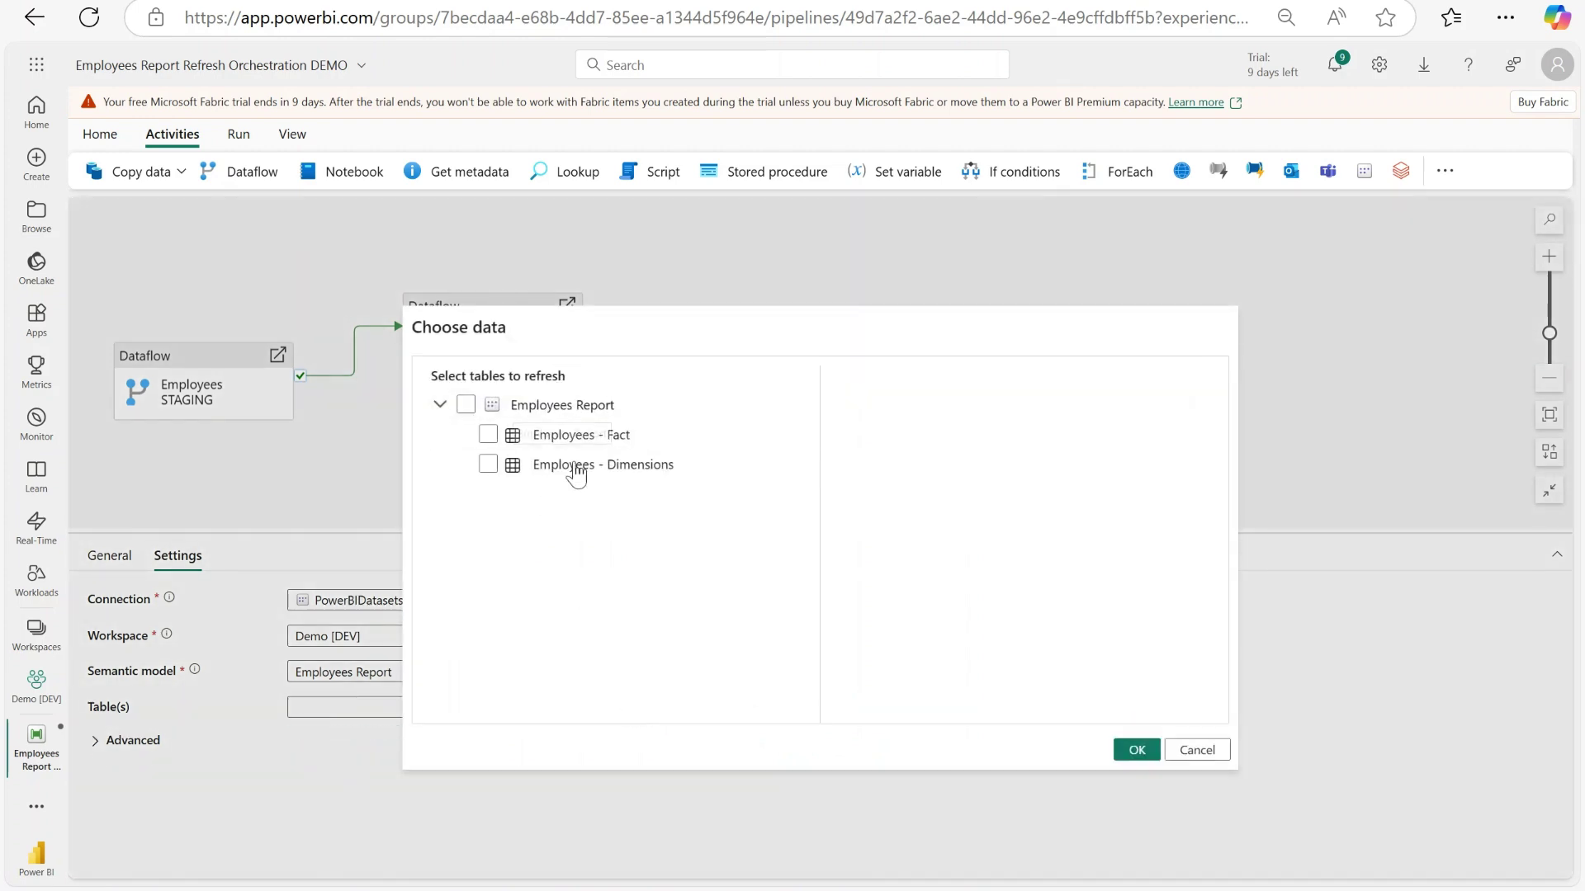
click(468, 406)
click(468, 408)
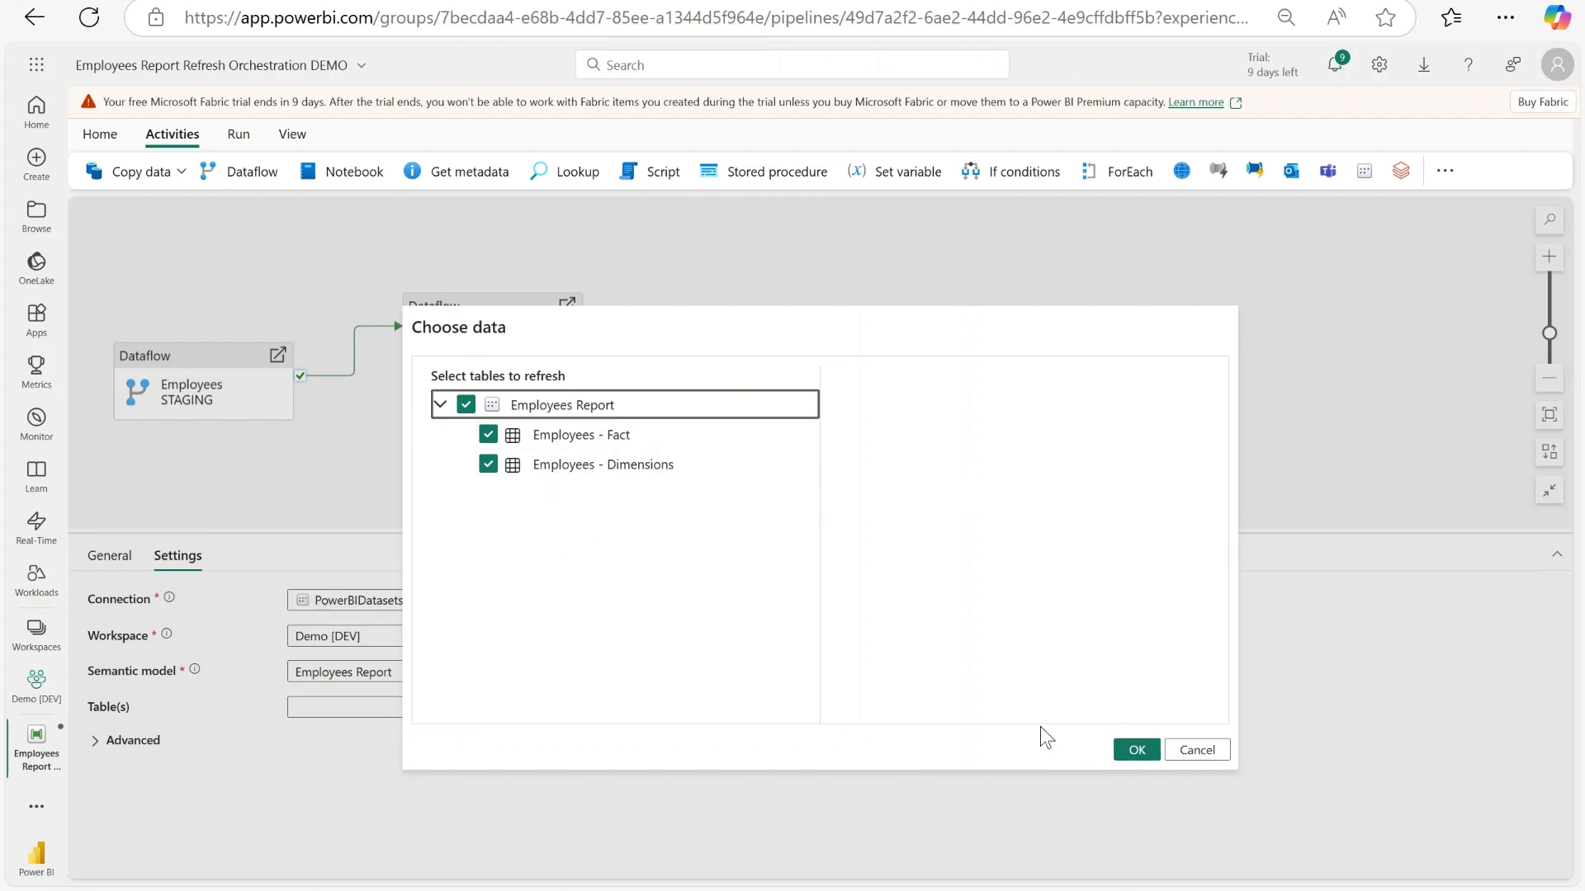
click(1136, 751)
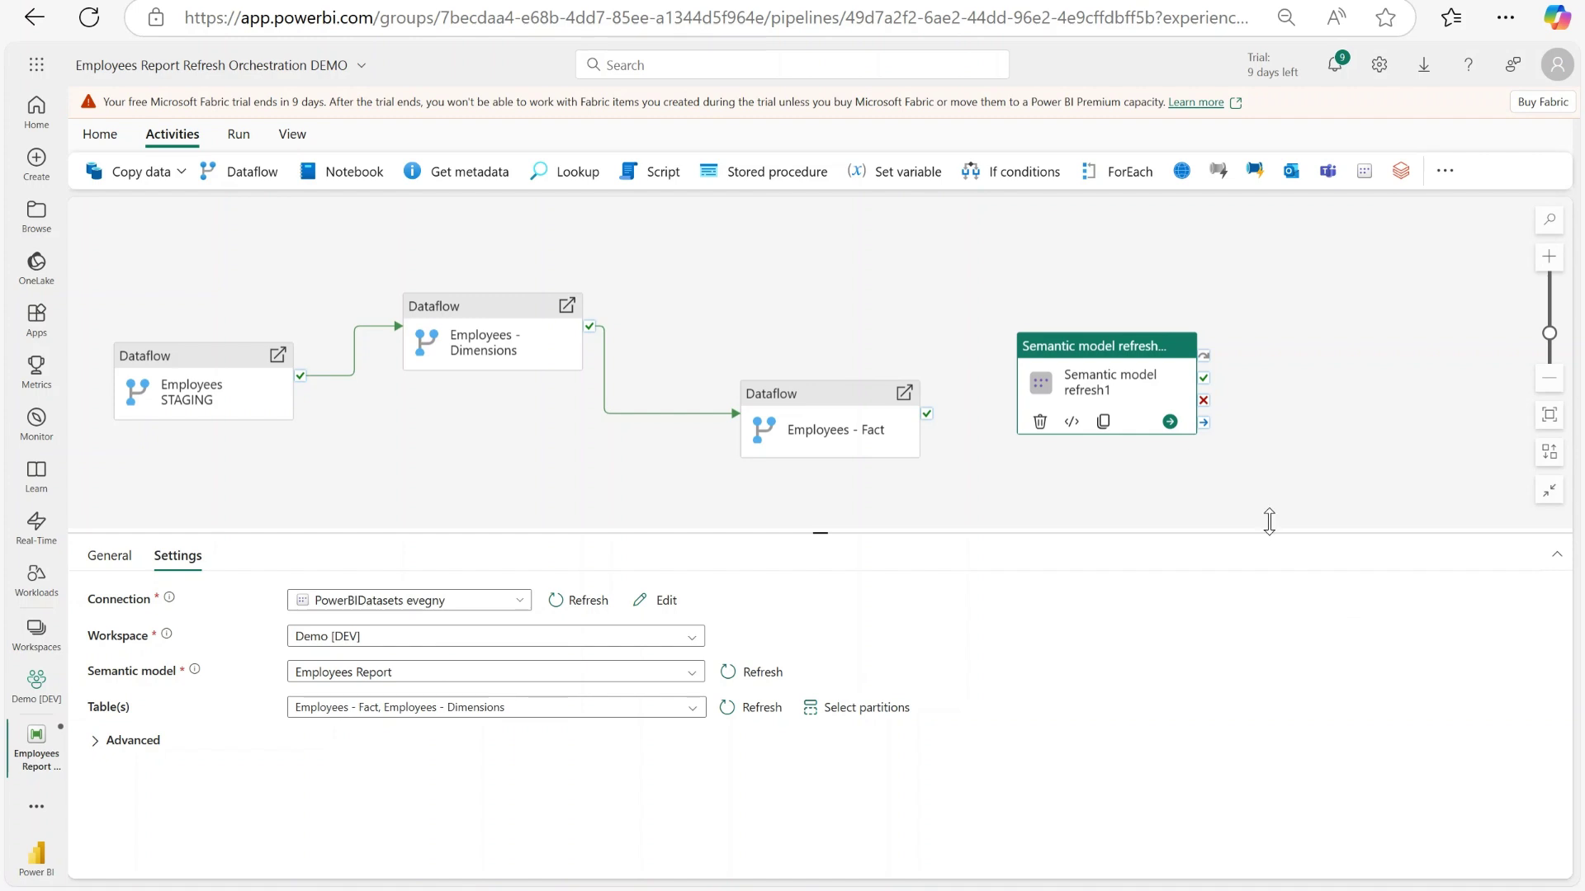
- Link Employees - Fact's On success to the semantic model refresh activity
drag(926, 413, 1020, 404)
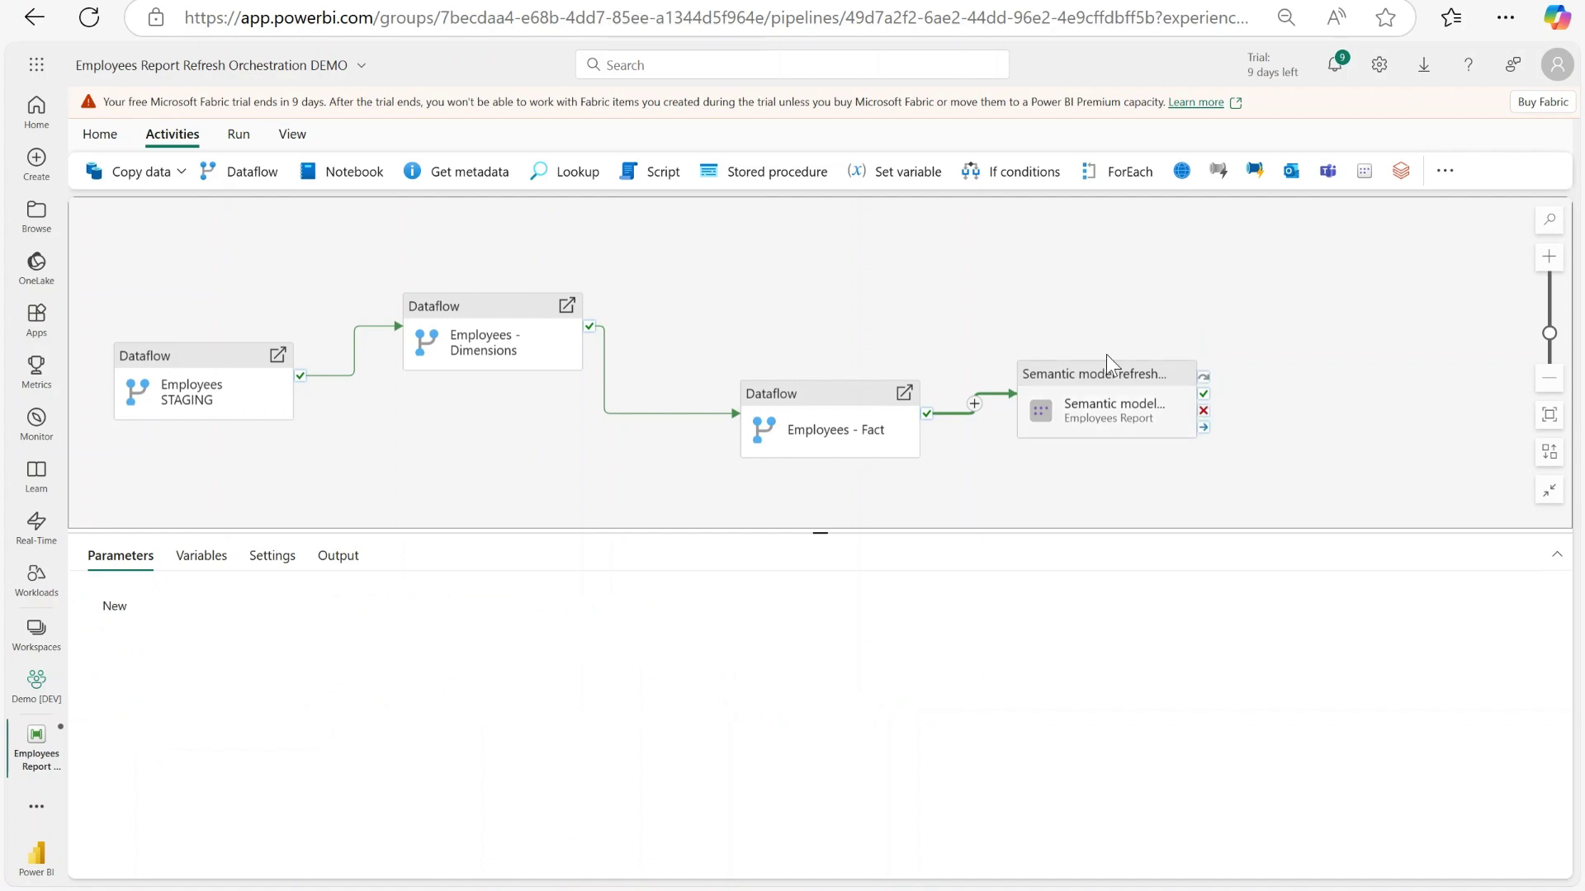
drag(1106, 354, 1111, 305)
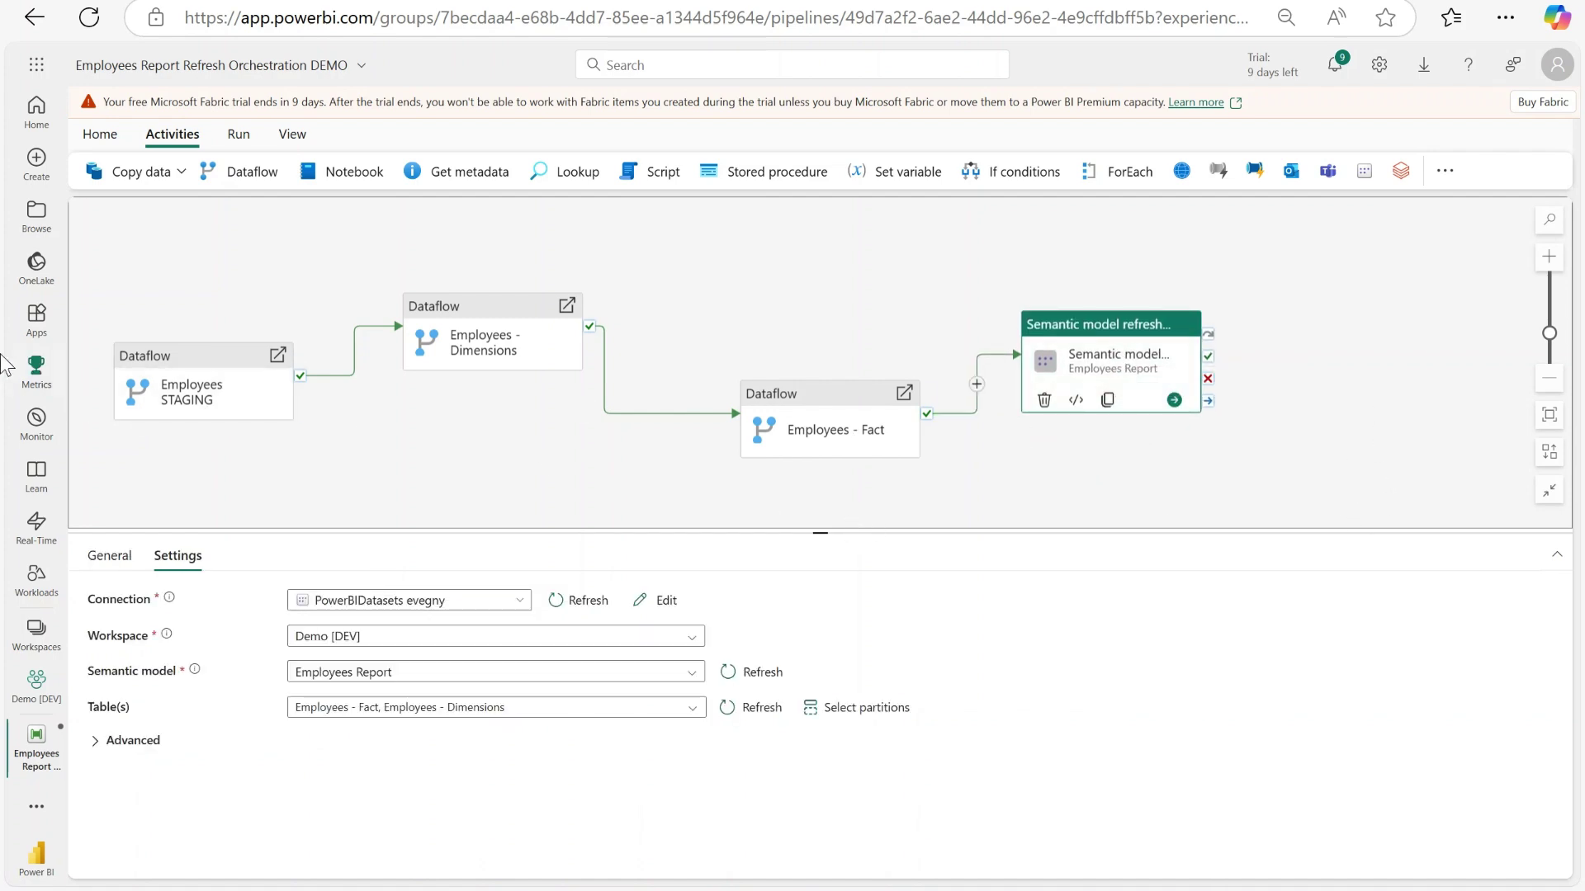
click(100, 135)
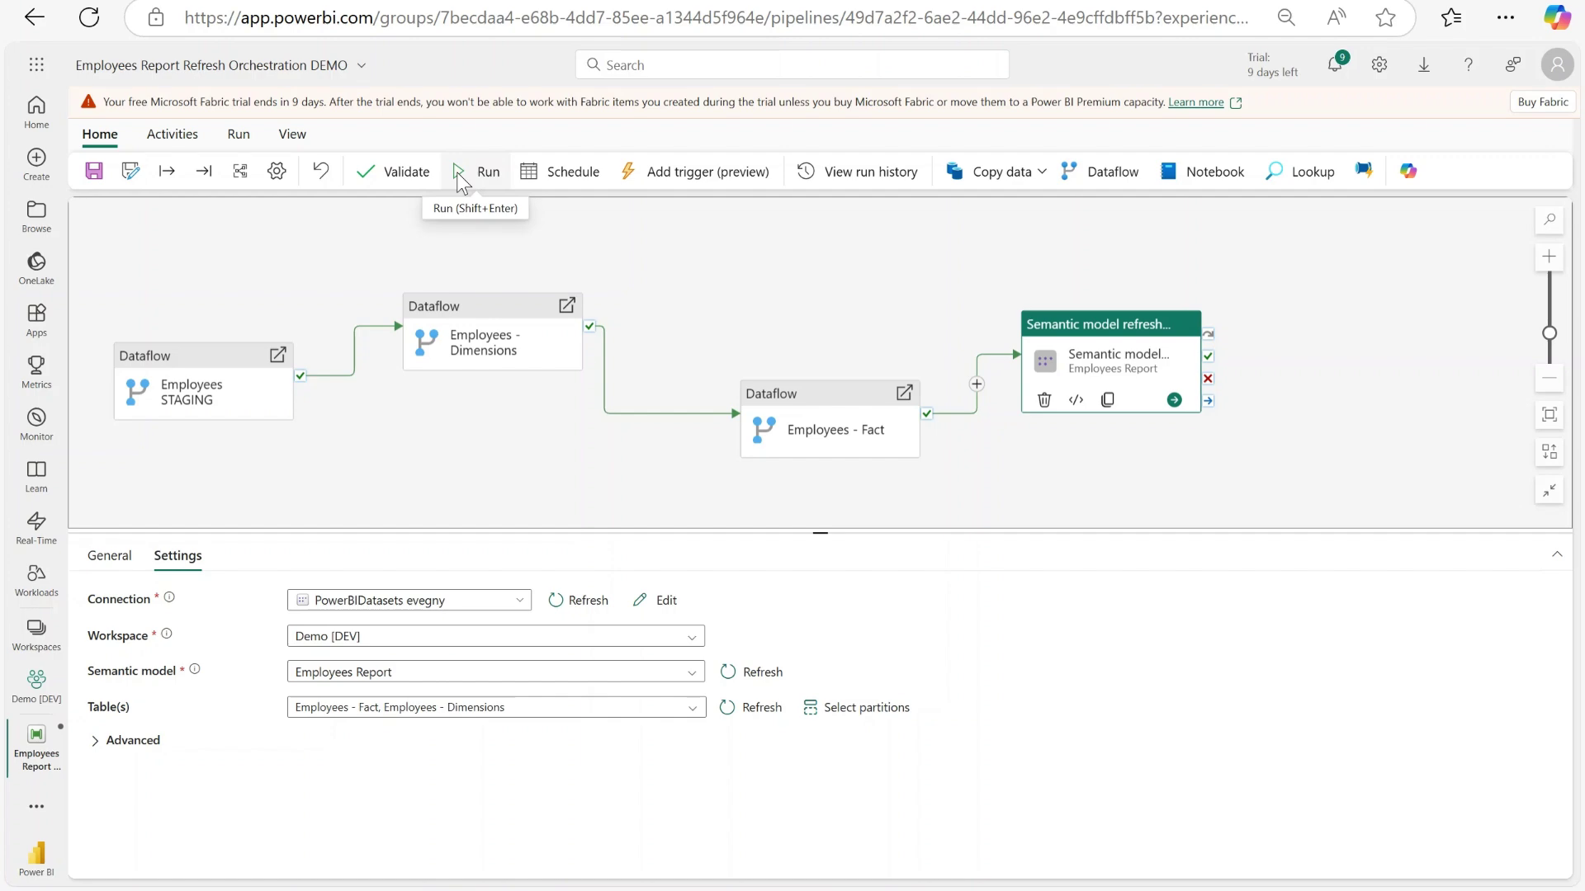
- Run the pipeline, saving it first when prompted
click(457, 172)
key(Escape)
key(ctrl+s)
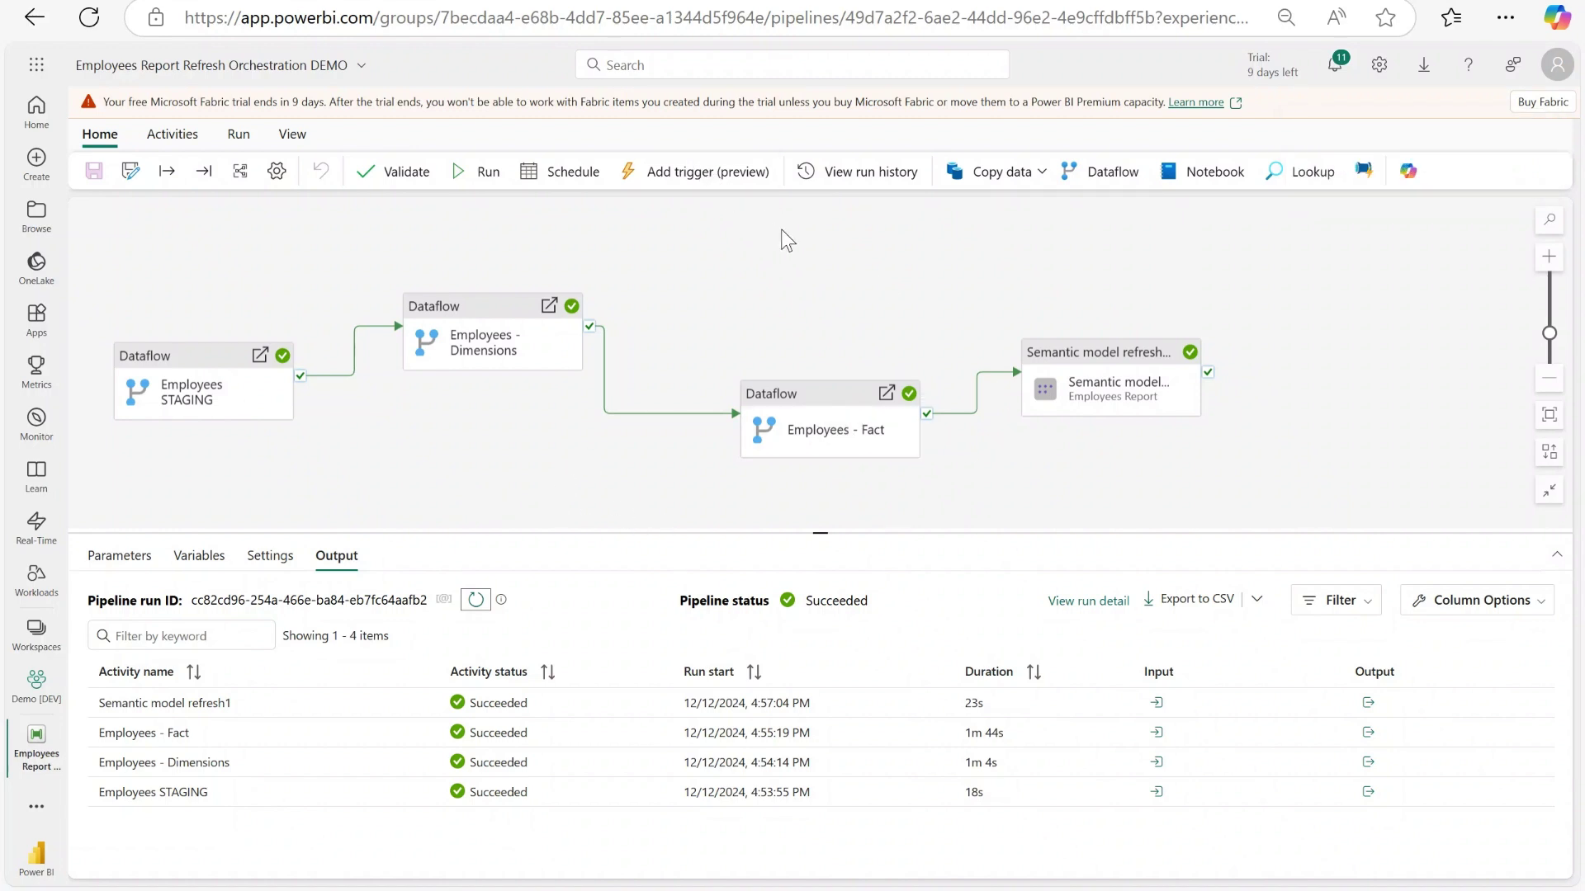
- Turn the scheduled run on, repeating hourly every 3 hours
click(575, 181)
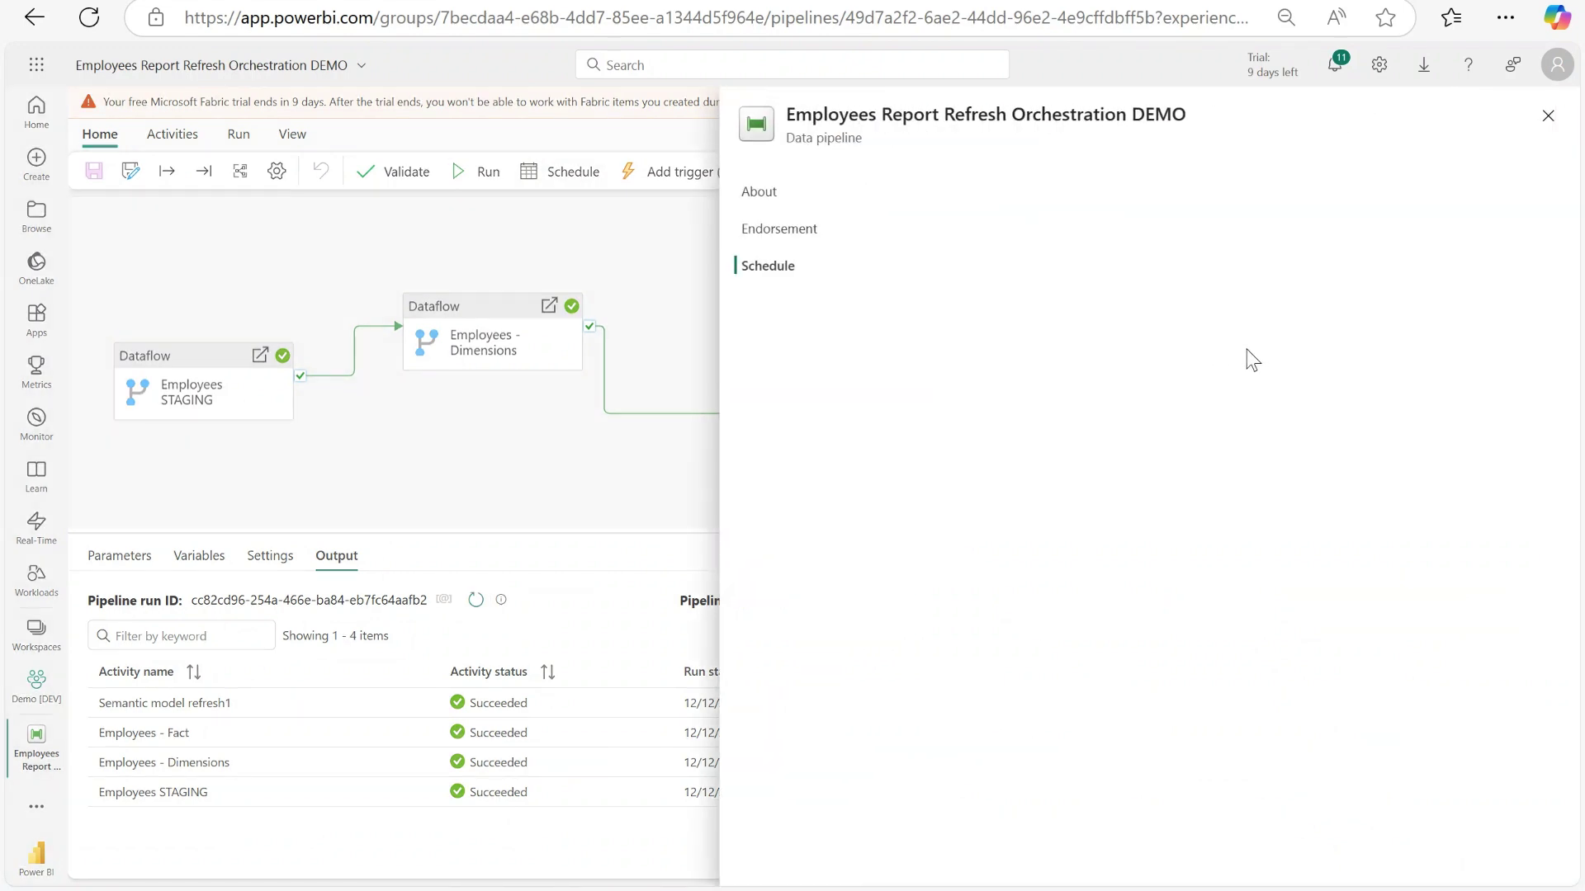
click(948, 380)
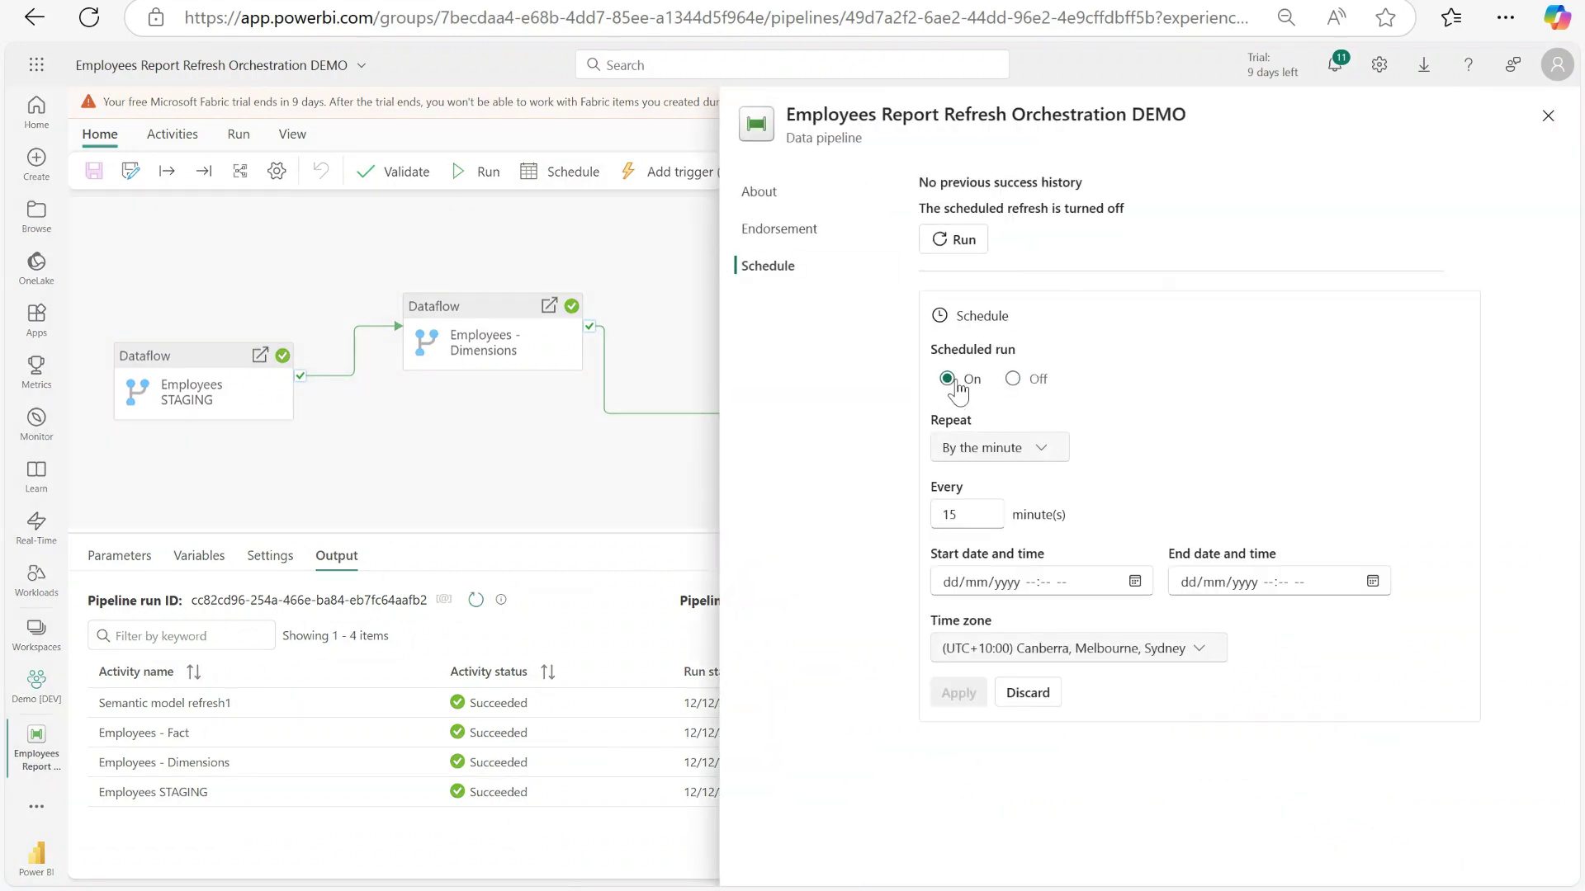
click(1038, 452)
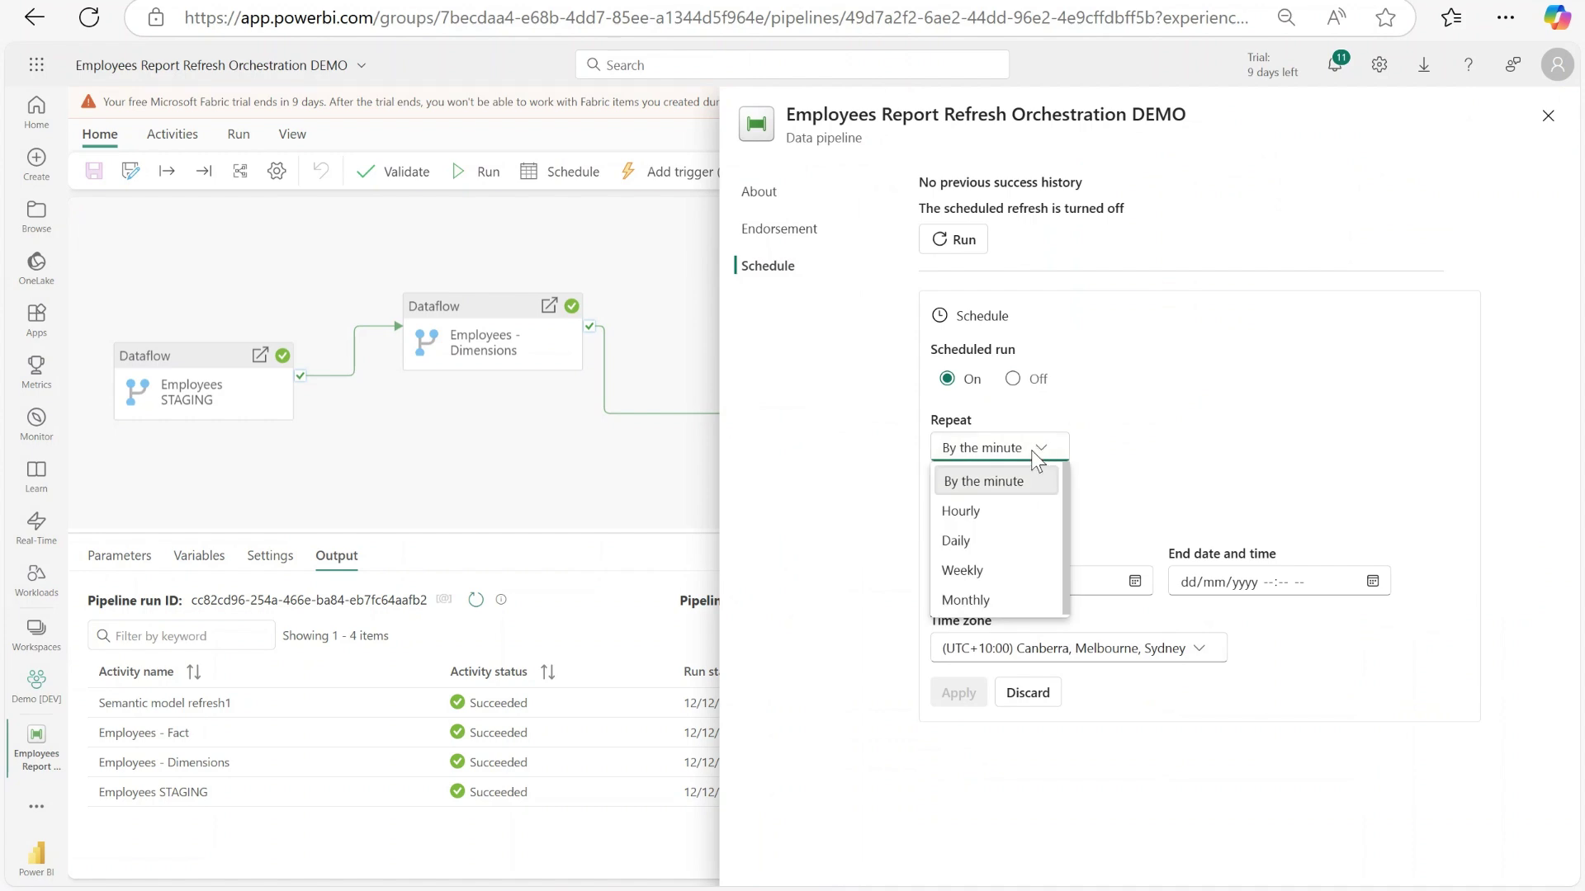
click(989, 512)
click(960, 514)
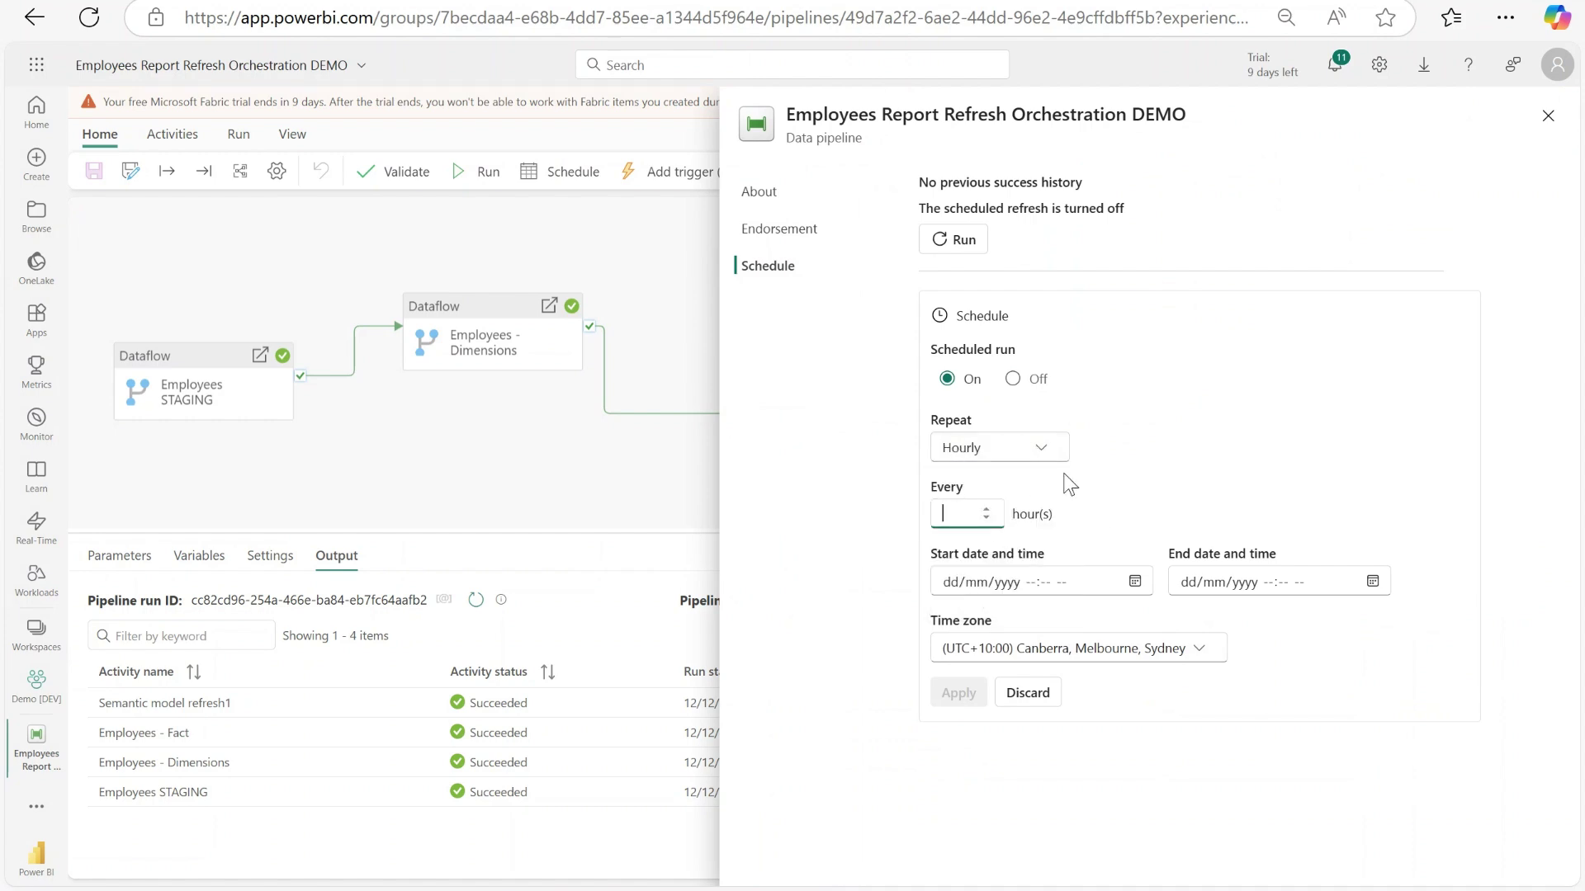
text(3)
- Set the schedule to start 12 December 2024 and end 26 October 2026, then apply it
click(1044, 581)
click(1135, 581)
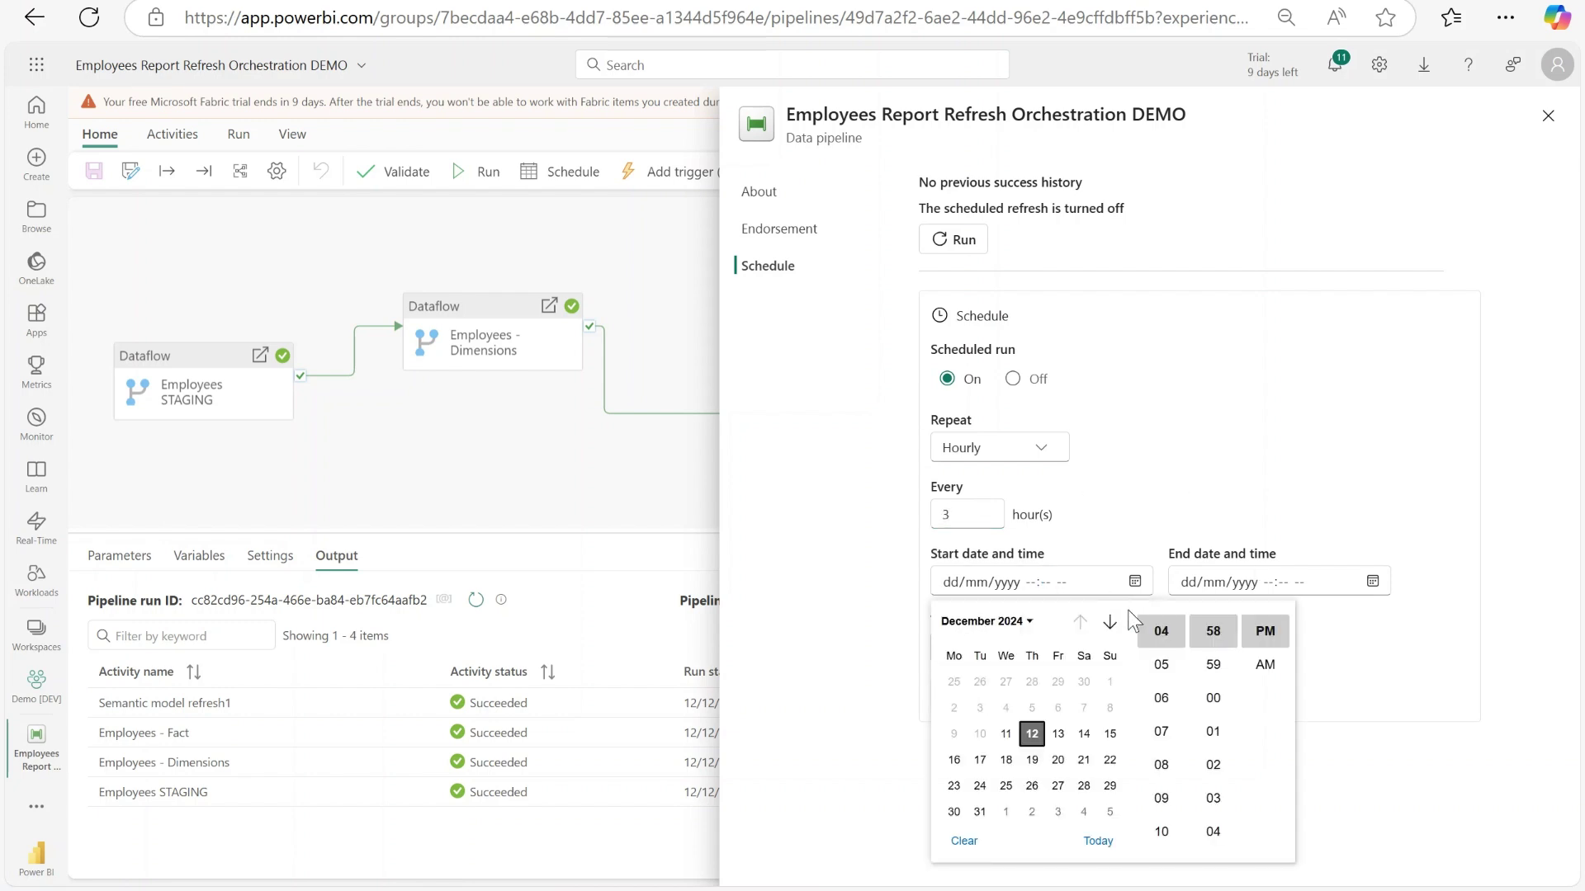
click(1032, 733)
click(1201, 487)
click(1374, 581)
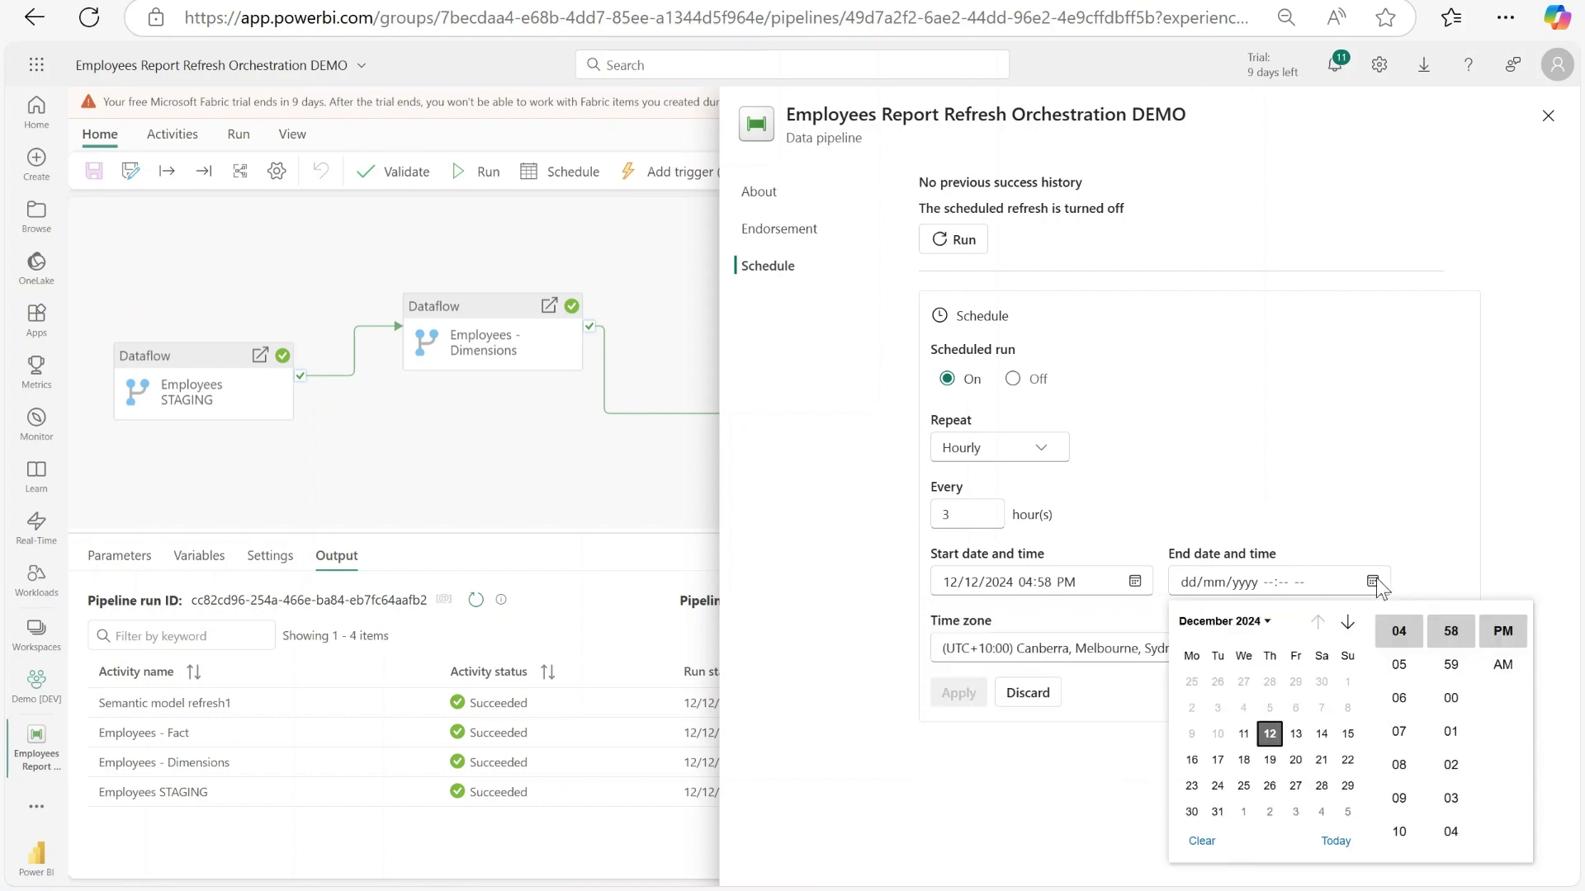
click(1259, 625)
click(1248, 795)
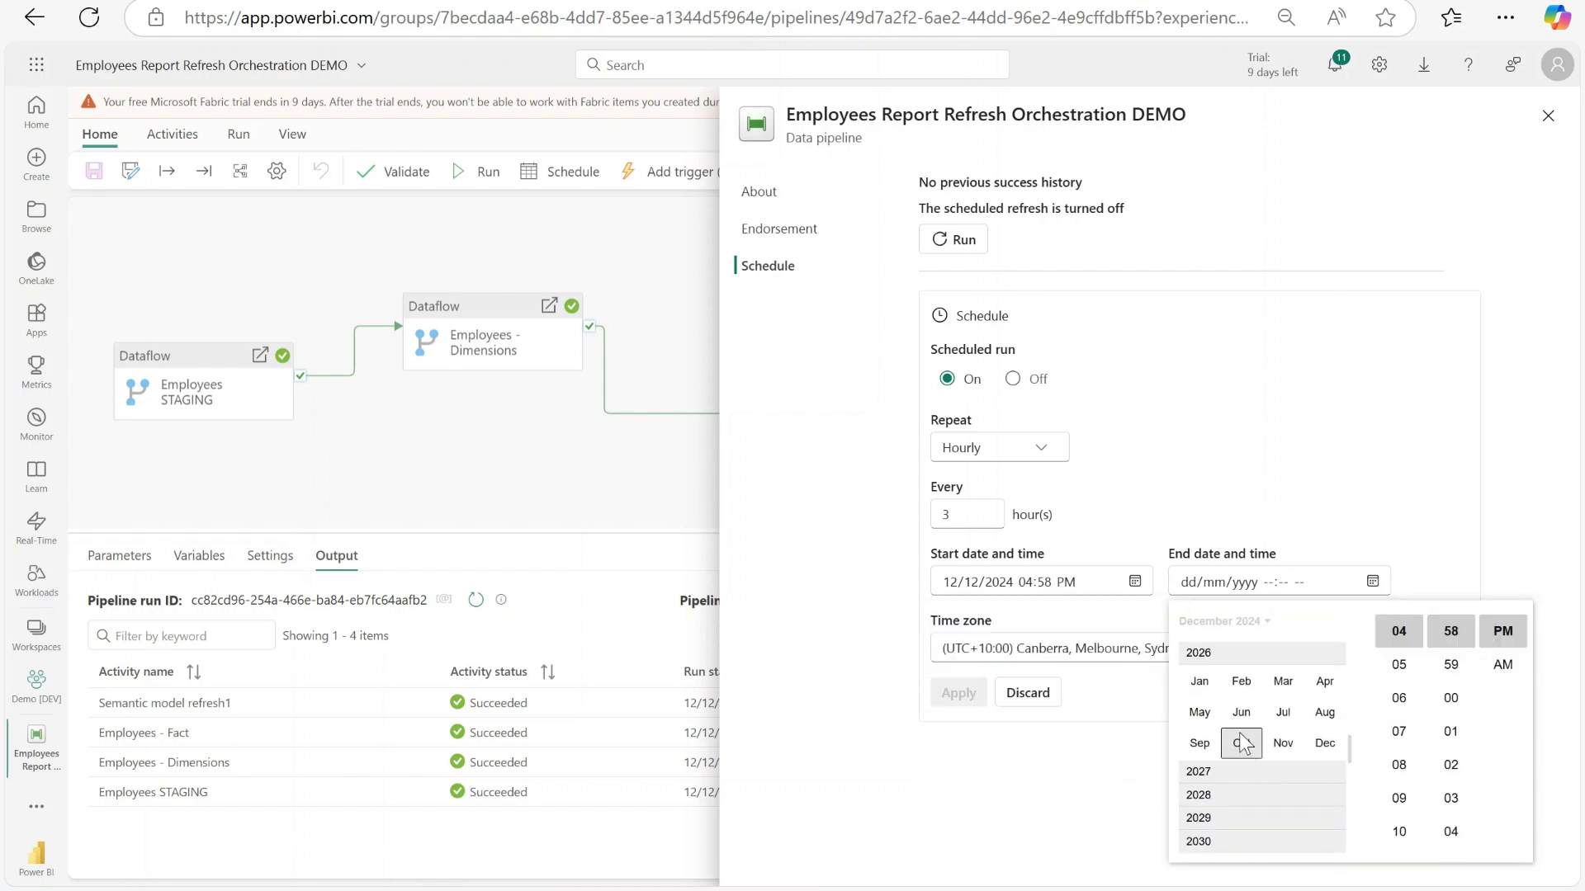
click(1241, 743)
click(1191, 785)
click(1395, 371)
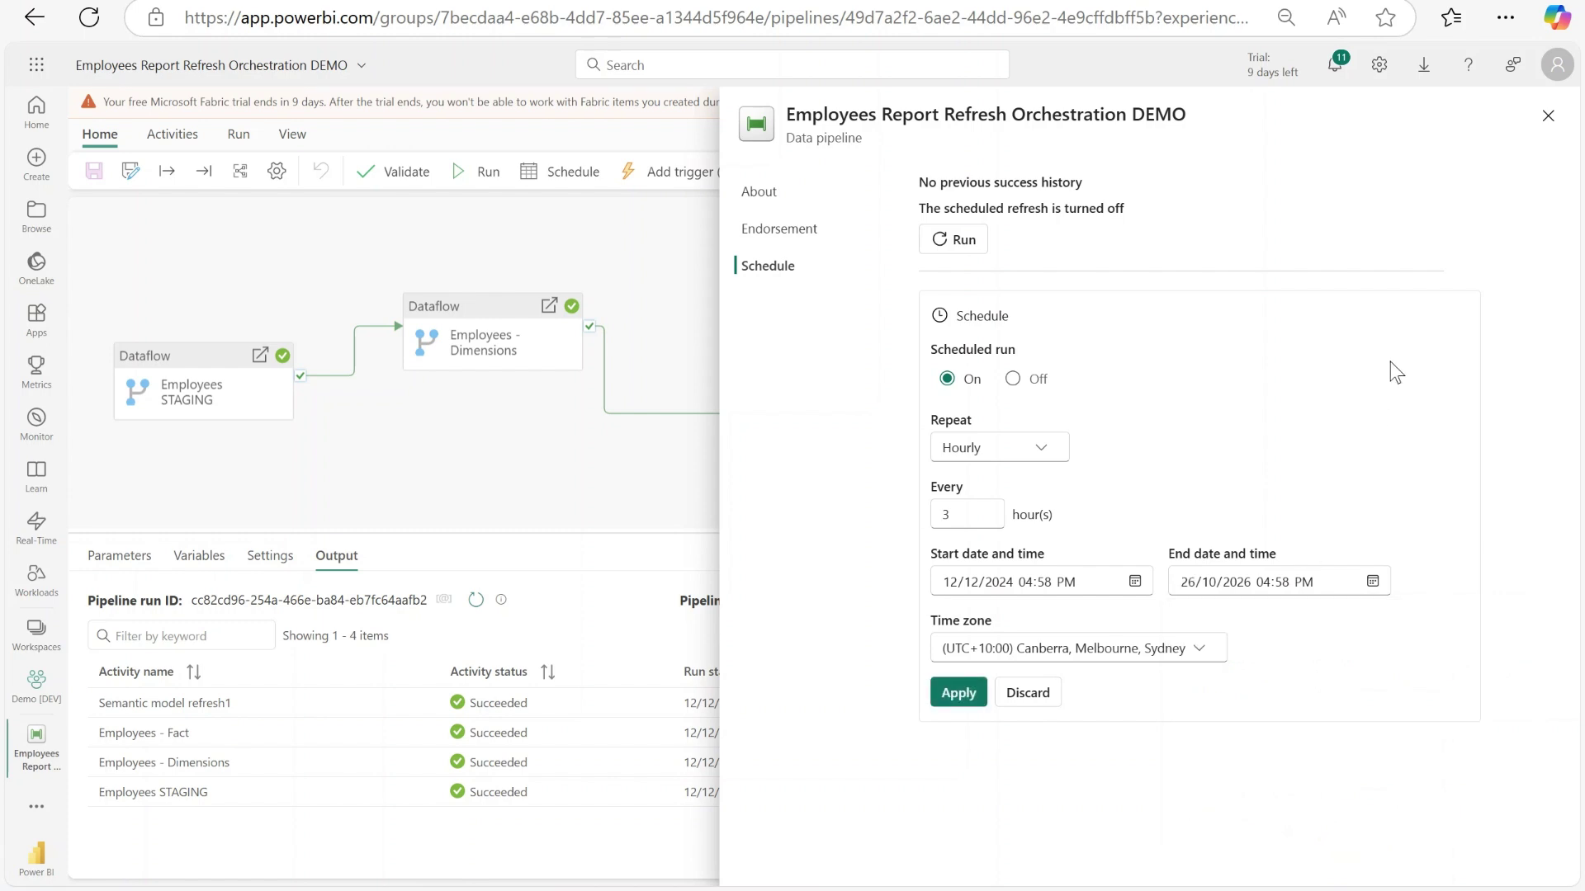
click(958, 693)
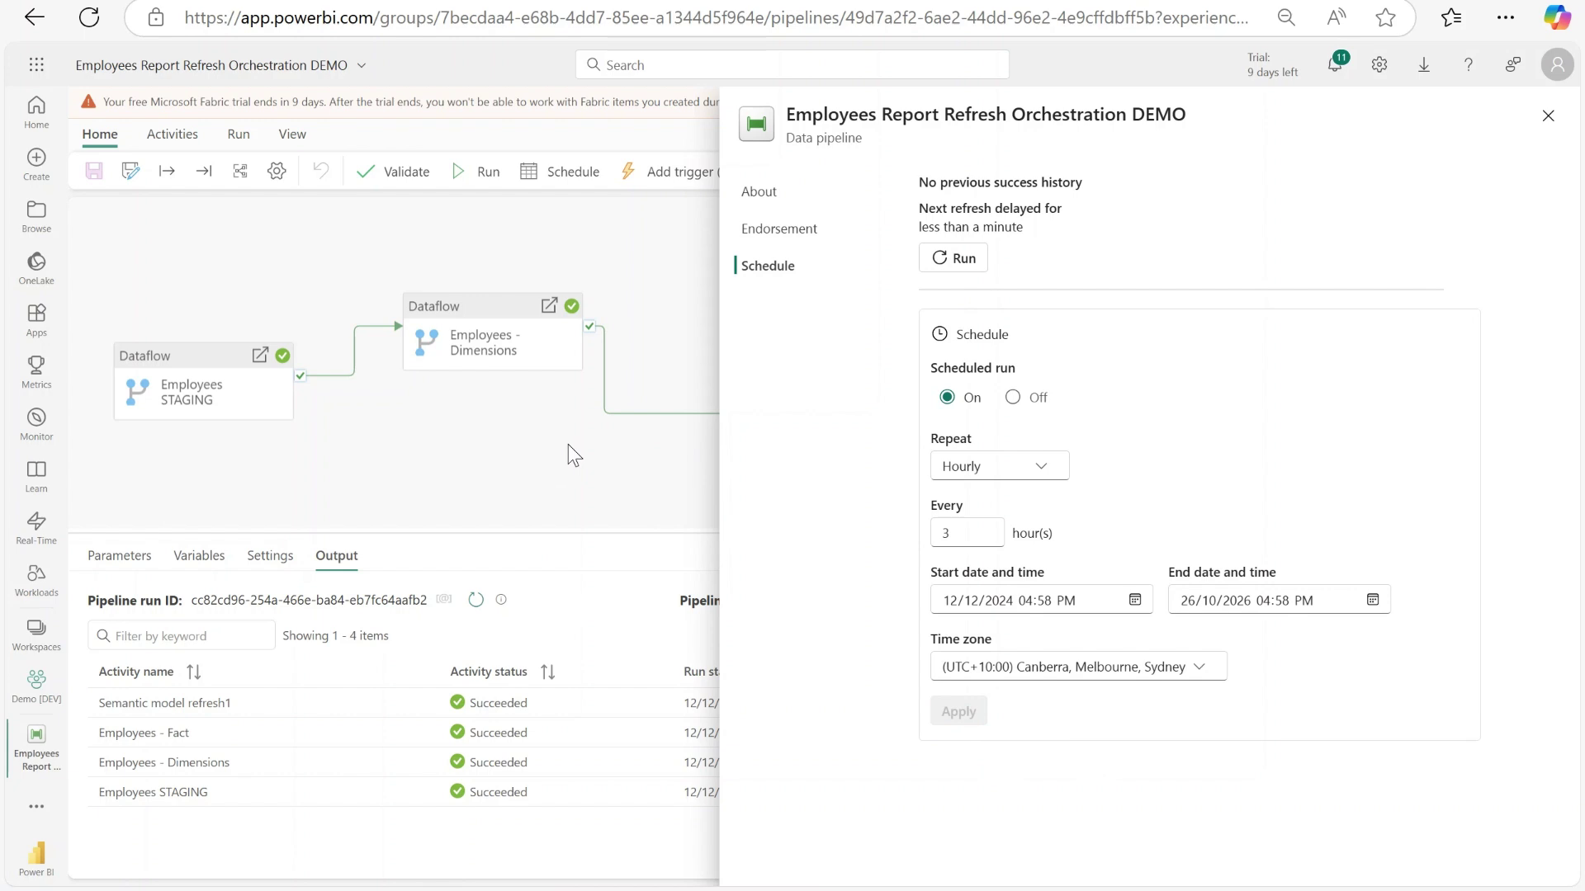
- Go back to the Refresh orchestration folder and check the Employees Report Refresh Orchestration DEMO entry
key(alt+Left)
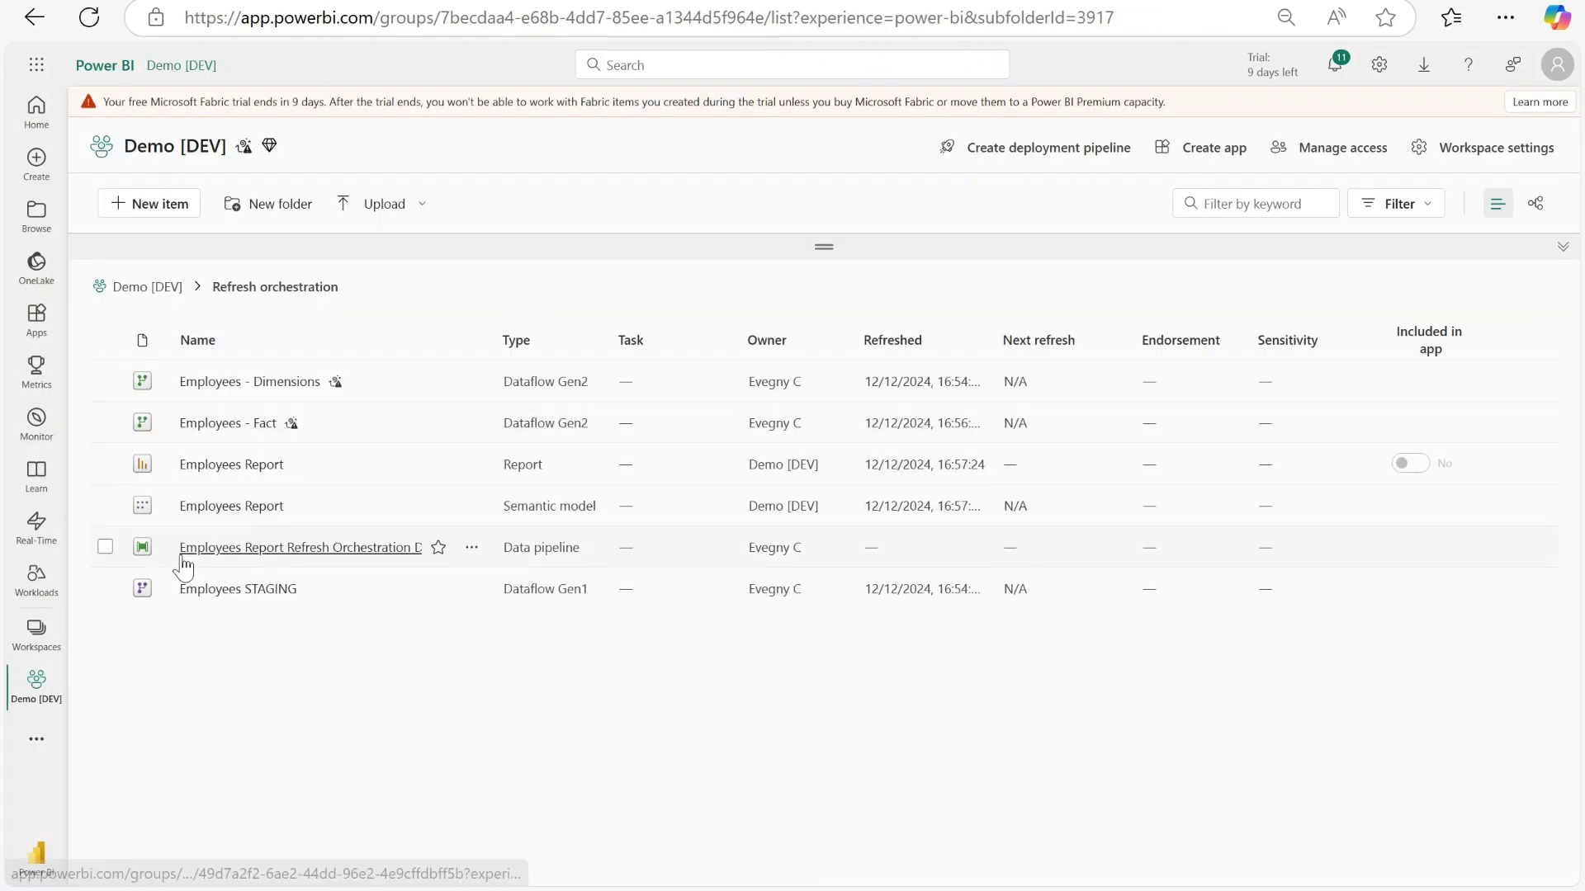
drag(170, 551, 440, 571)
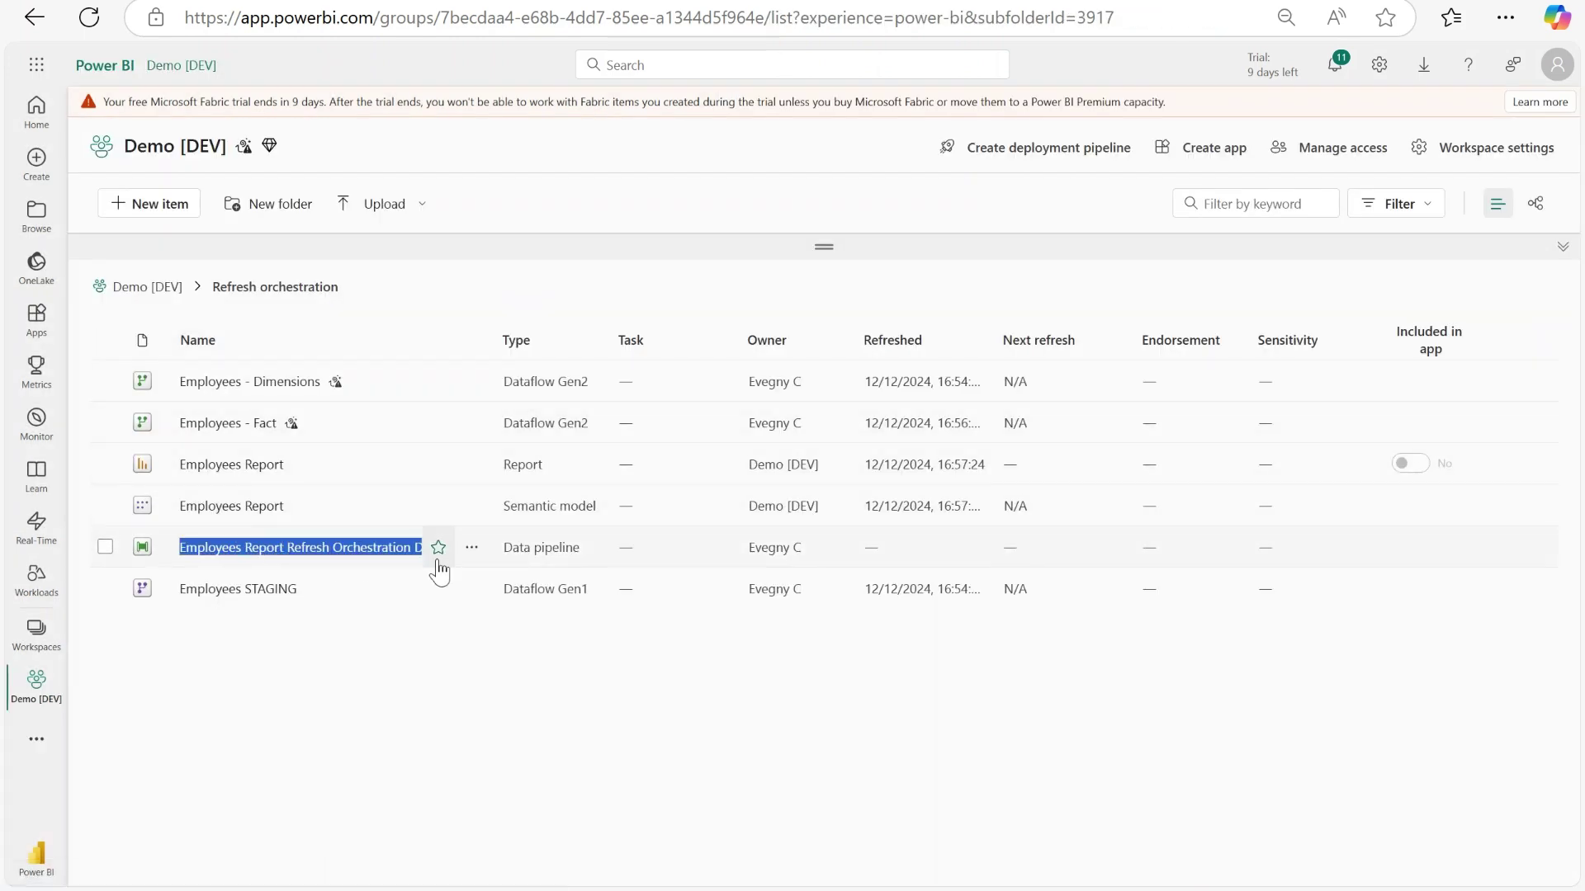
click(441, 692)
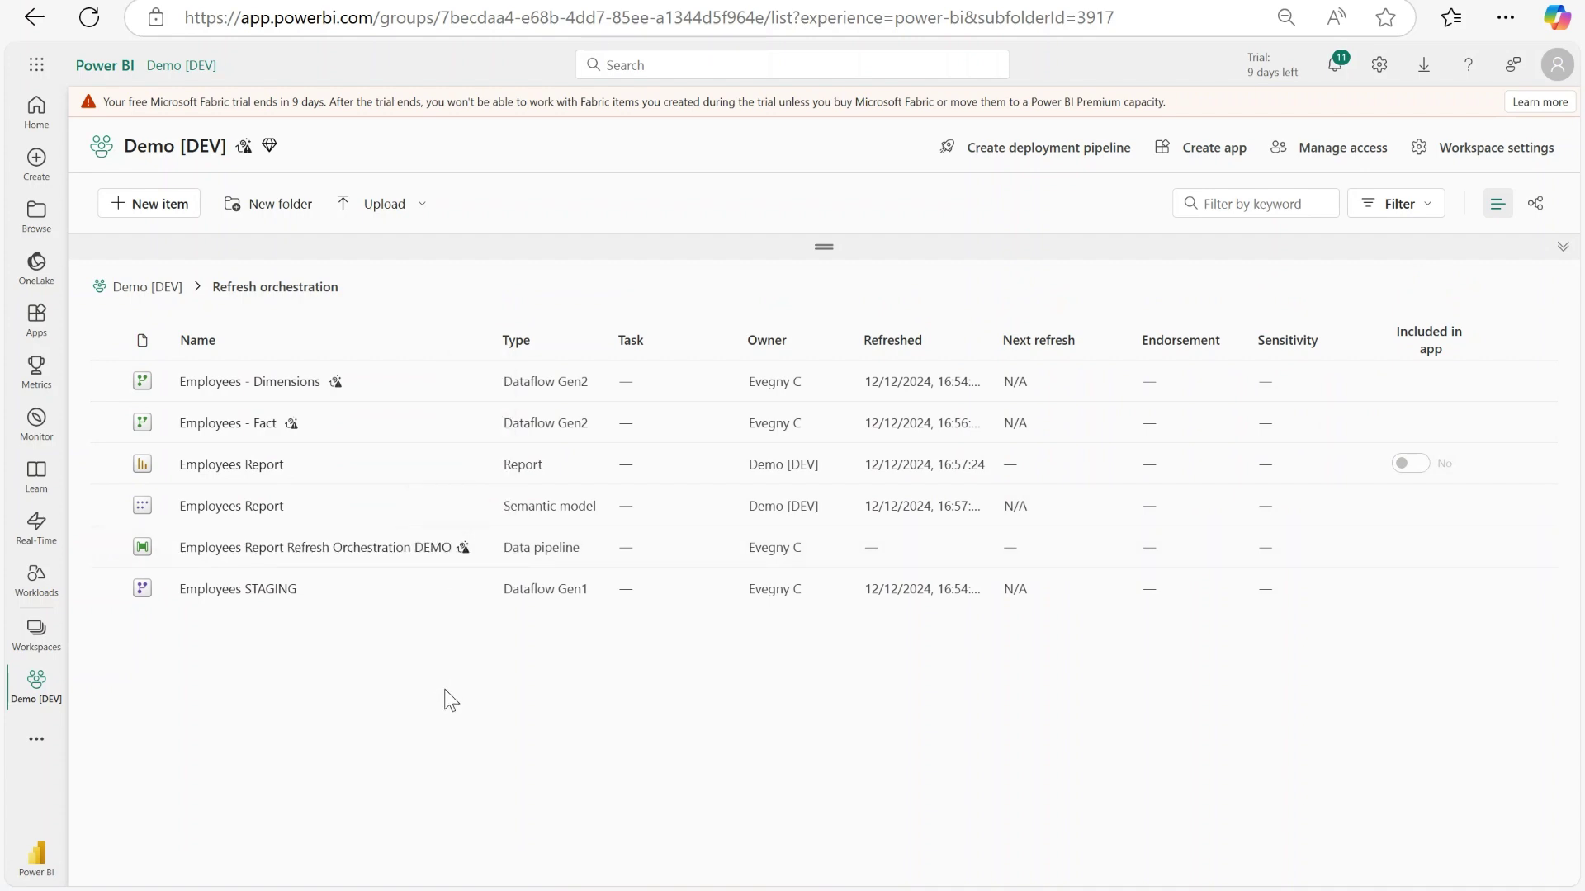